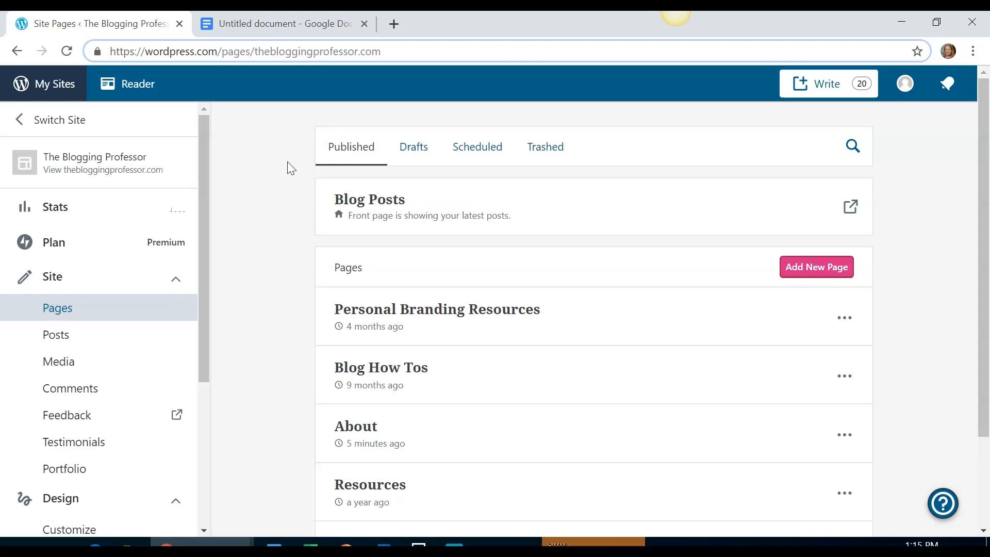
View The Blogging Professor site and check the content area of its About page.
click(96, 163)
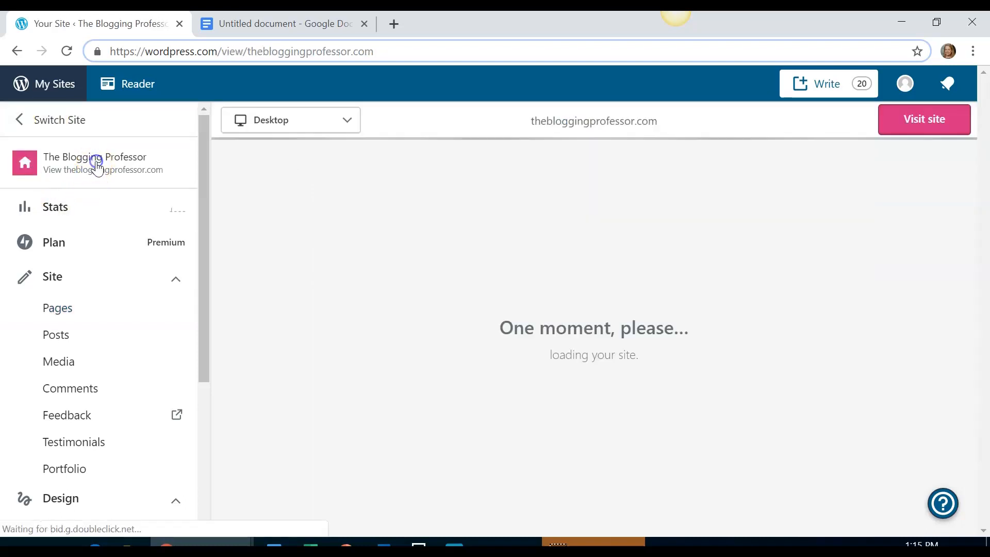
mouse_move(734, 163)
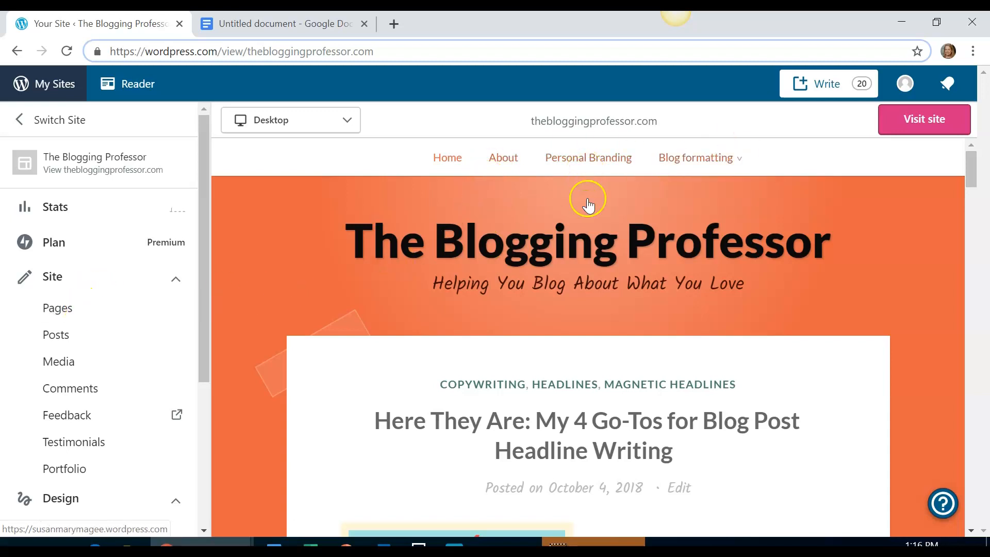
click(504, 164)
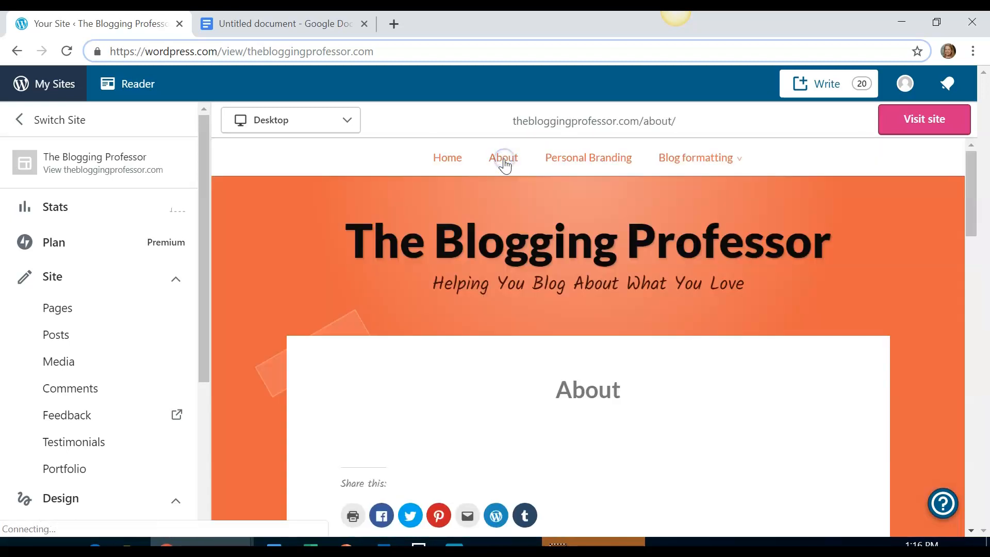
drag(970, 229, 986, 258)
click(353, 461)
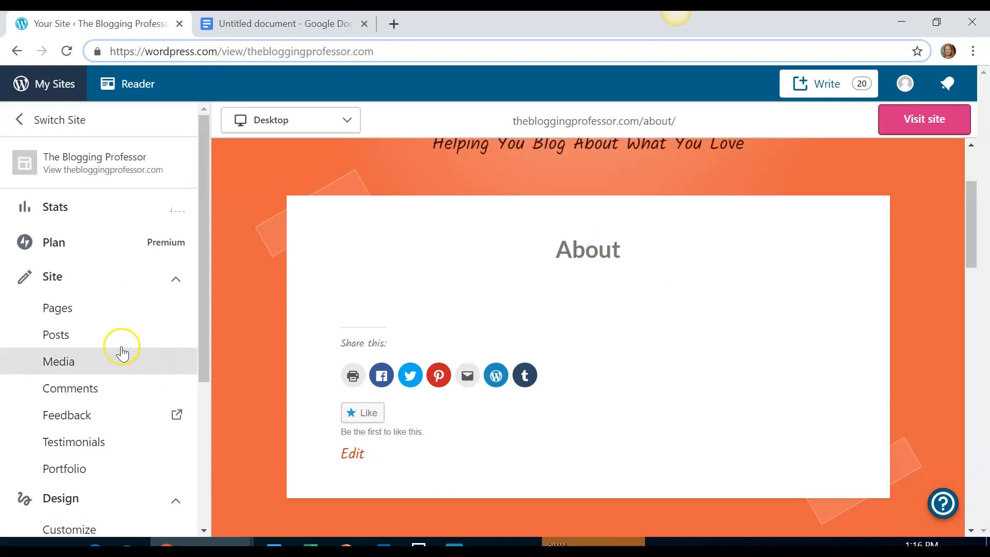
Open the site's published About page in the block editor.
click(67, 322)
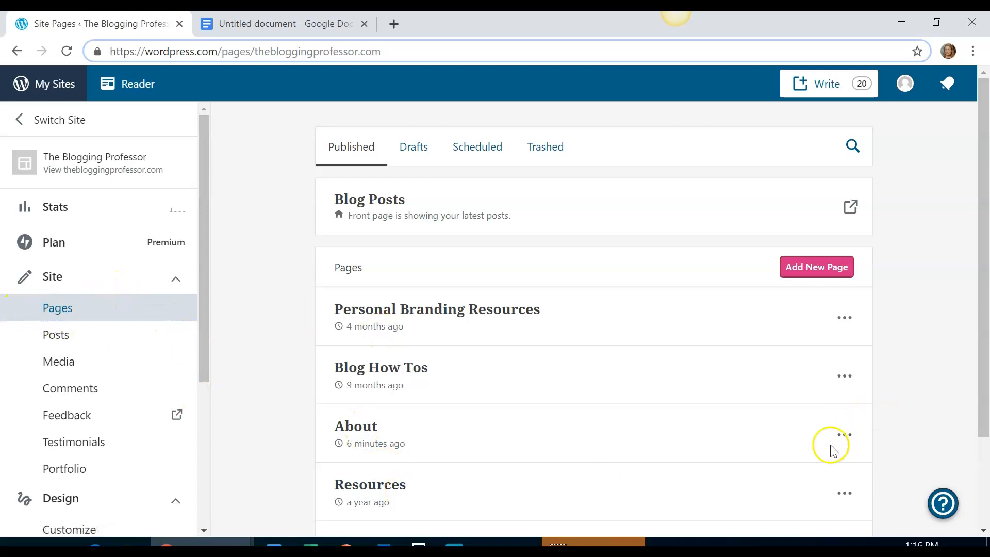
click(845, 436)
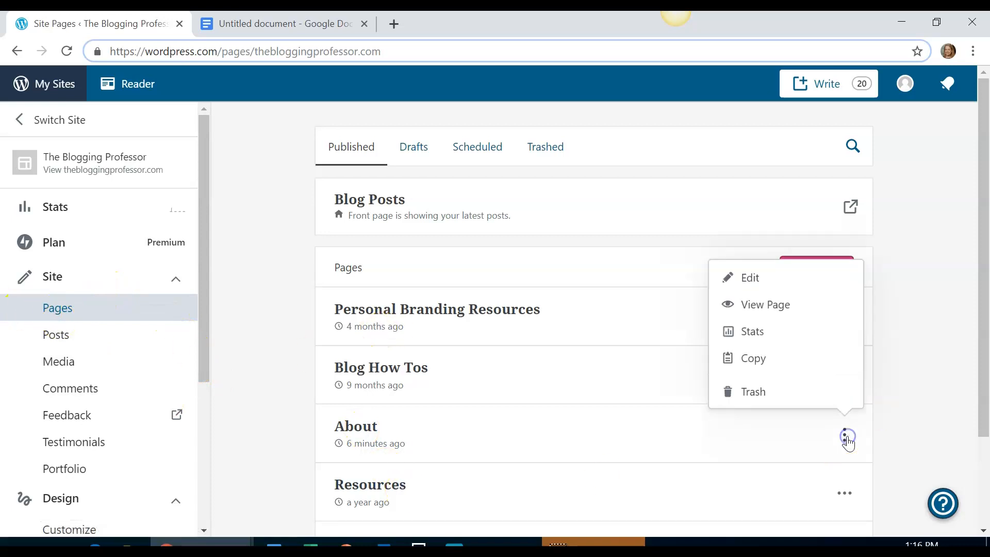
click(761, 280)
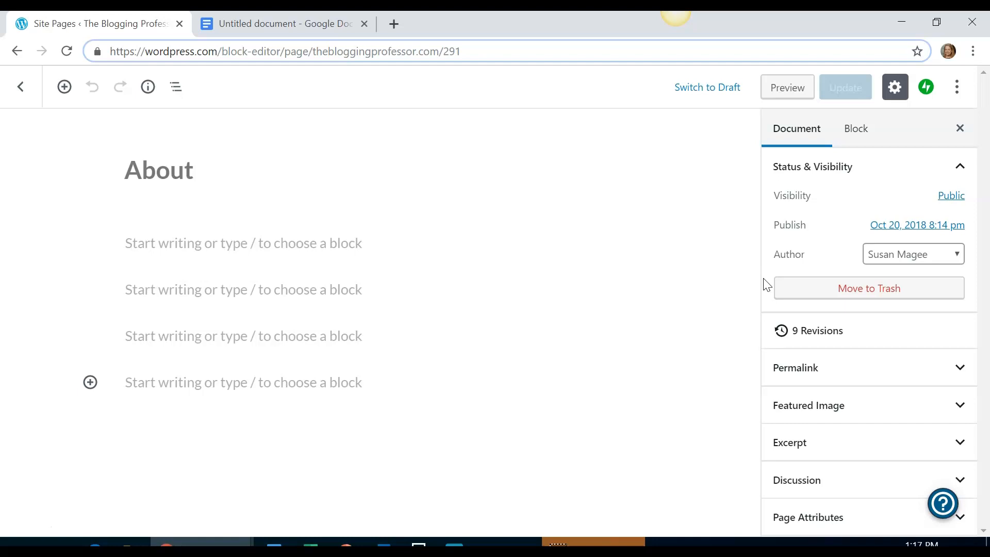
Switch to the untitled Google Docs document and clear the formatting of its entire text.
click(281, 24)
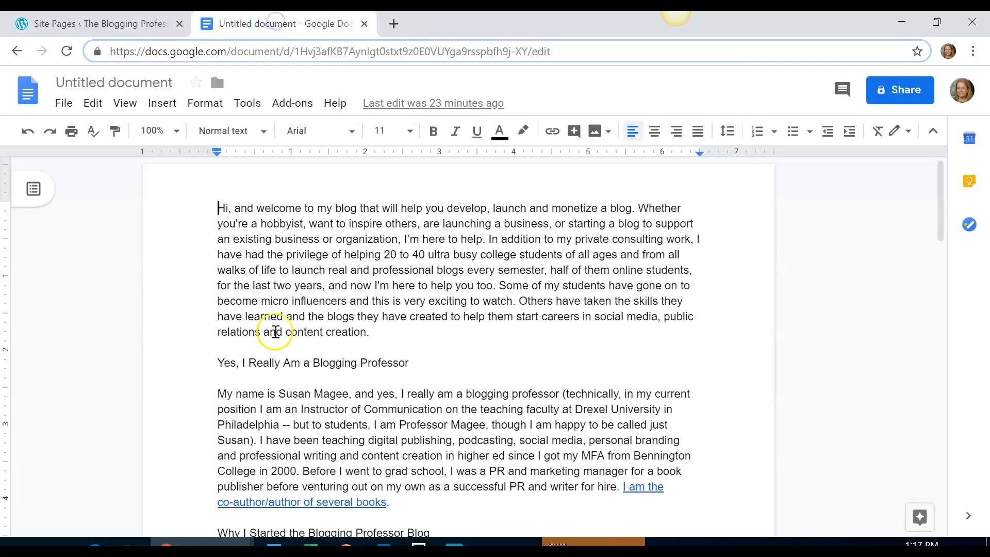
drag(217, 208, 499, 484)
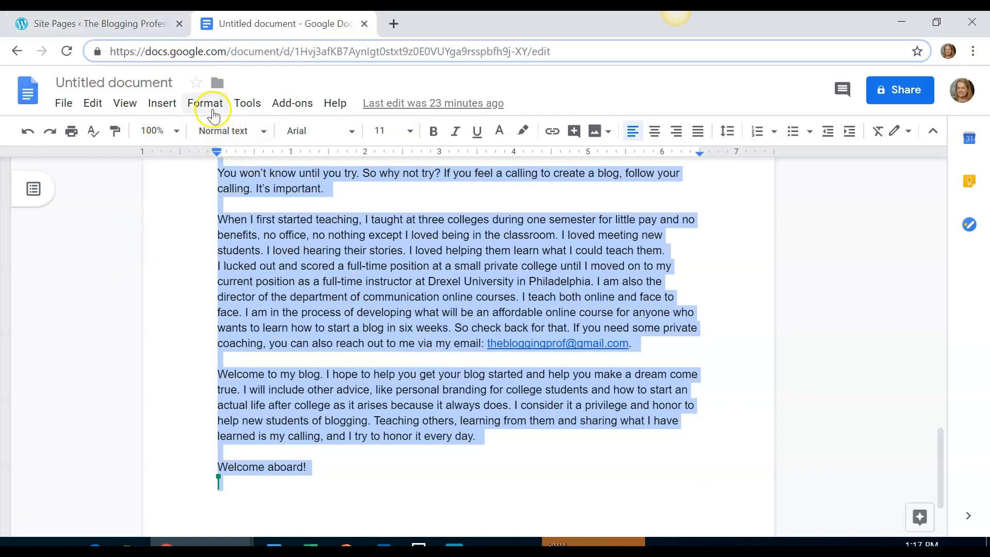
click(213, 109)
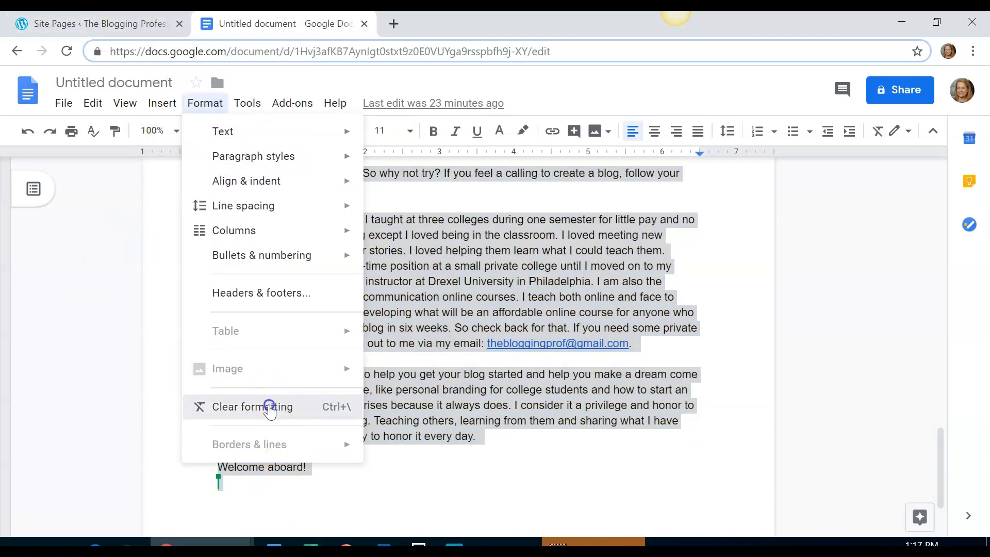
click(269, 411)
click(402, 291)
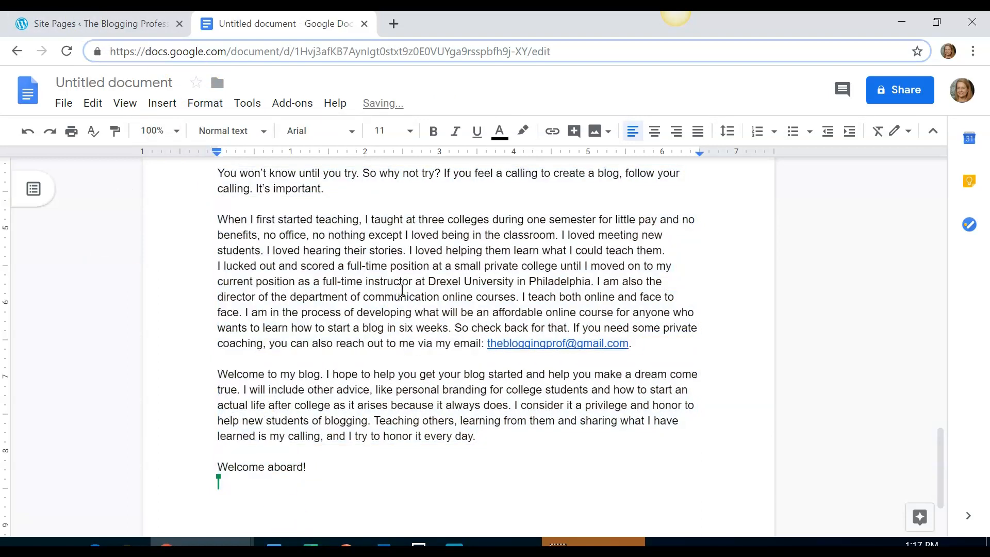
Copy the opening paragraph of the document, from "Hi, and welcome to my blog" through "content creation.".
drag(941, 464, 929, 175)
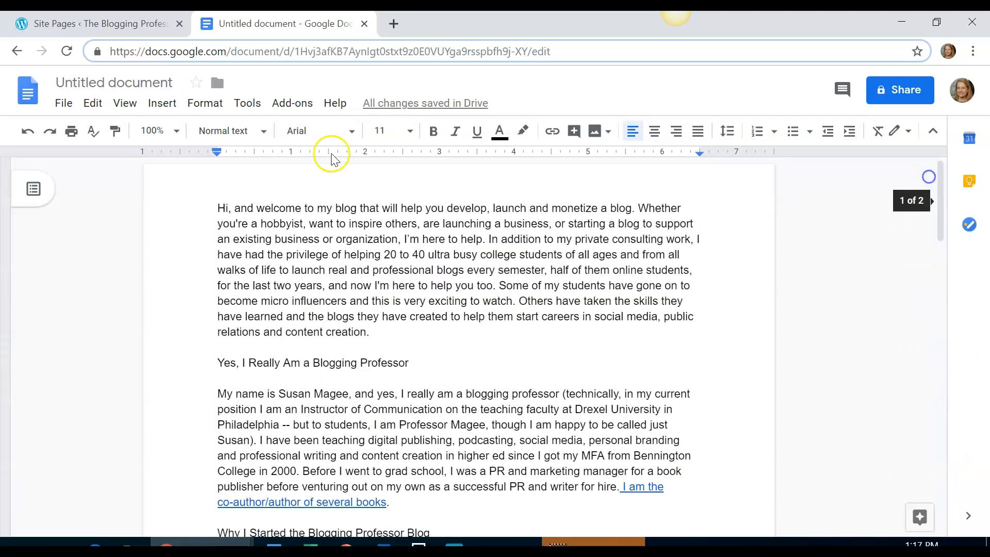
click(214, 207)
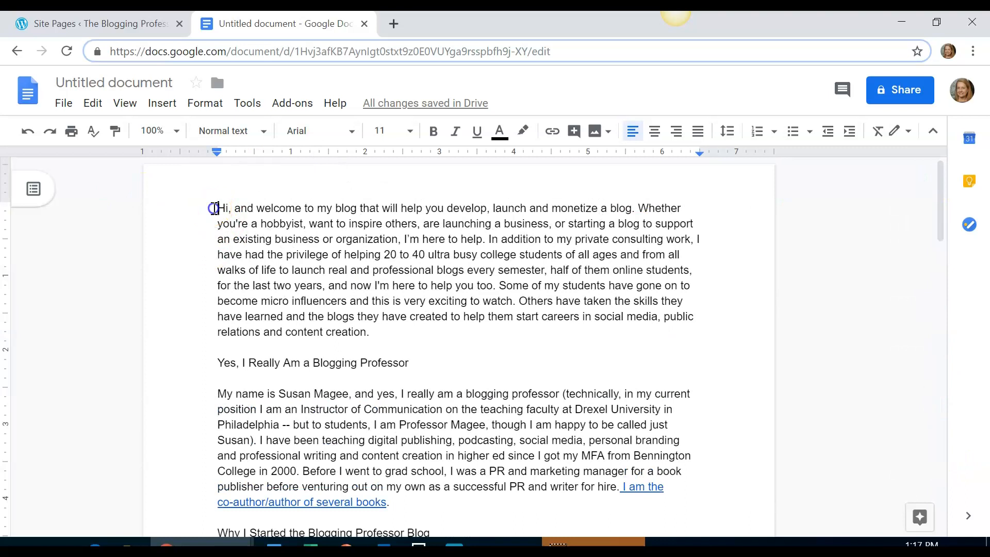
drag(214, 208, 570, 281)
click(584, 260)
drag(938, 249, 939, 199)
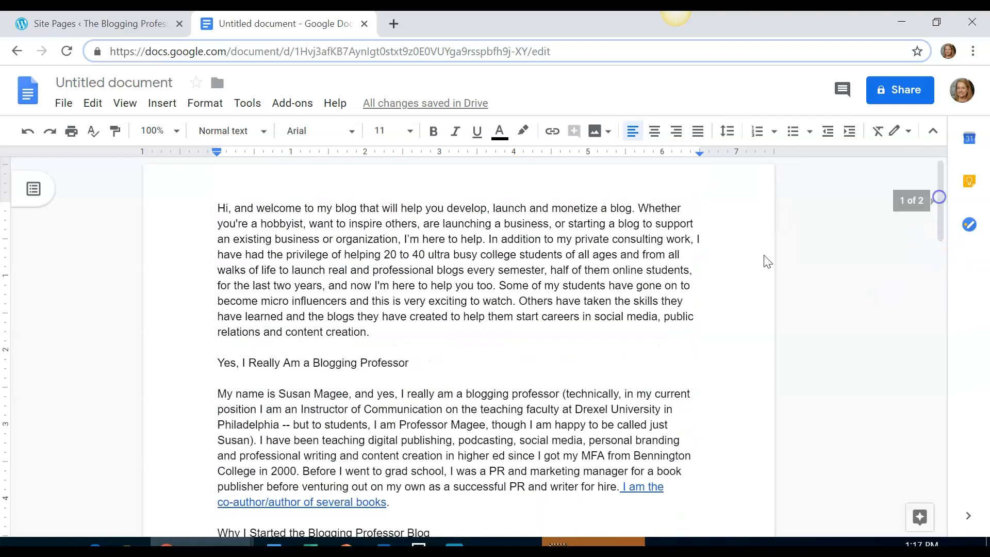
click(217, 206)
drag(217, 207, 404, 323)
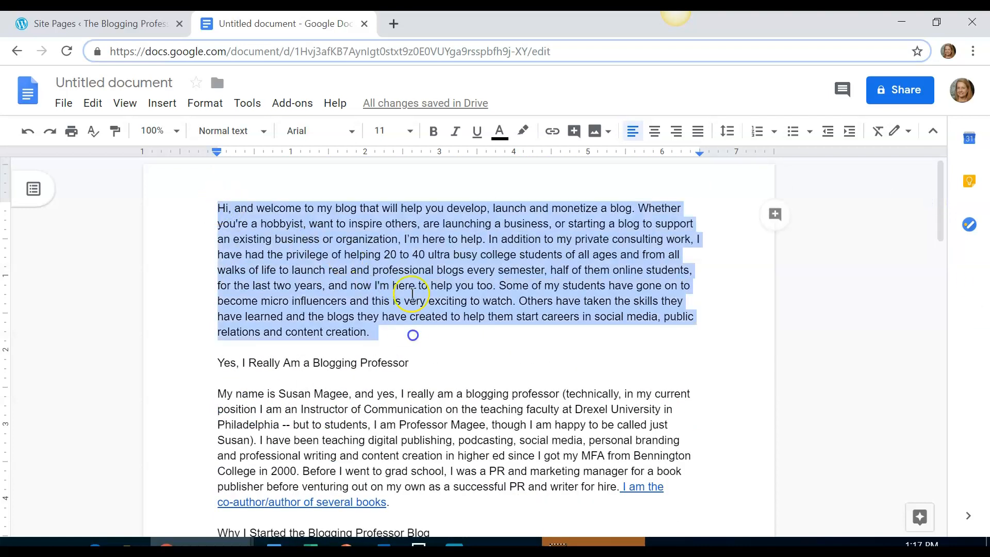
right_click(409, 333)
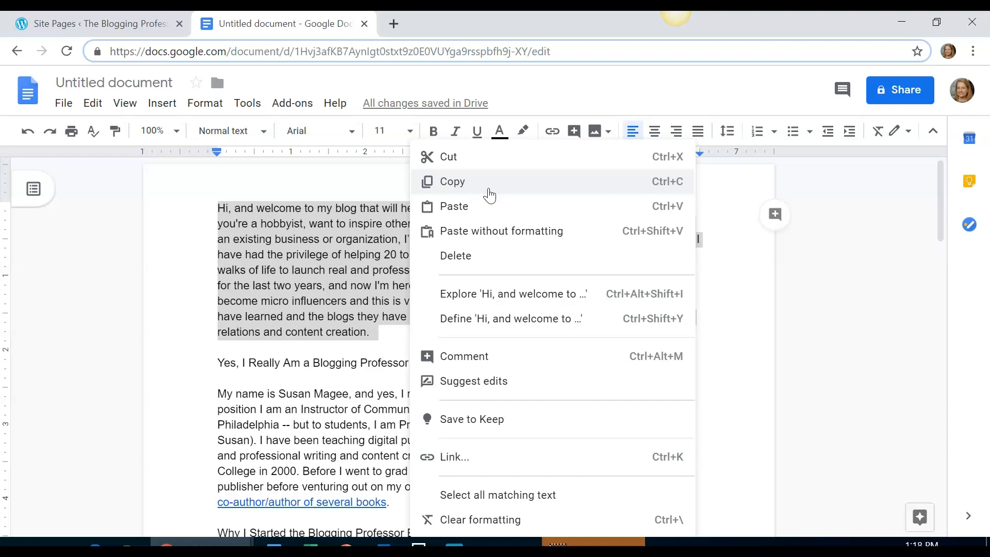
click(477, 187)
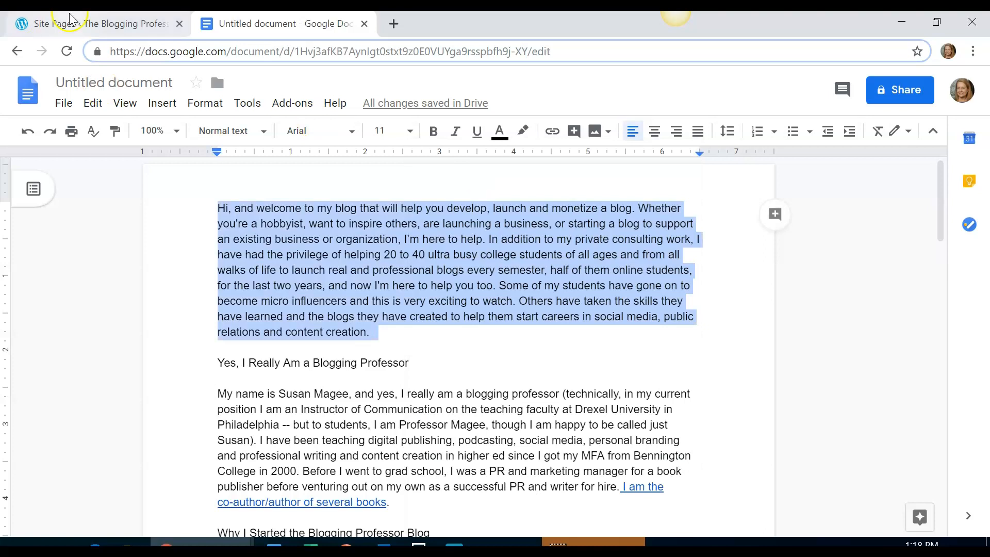
Return to the WordPress About page and paste the copied introduction into a paragraph block directly below the title.
click(73, 26)
click(166, 242)
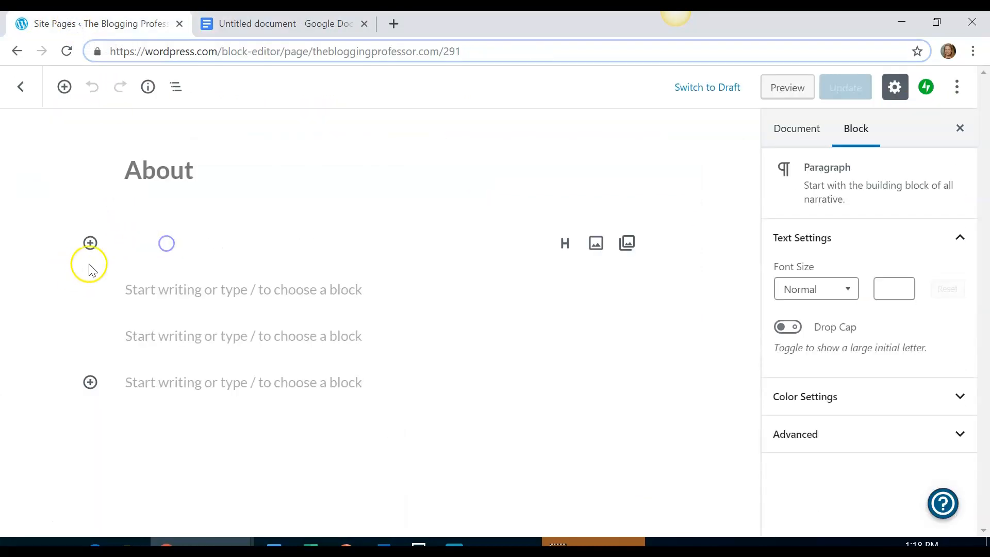
click(90, 243)
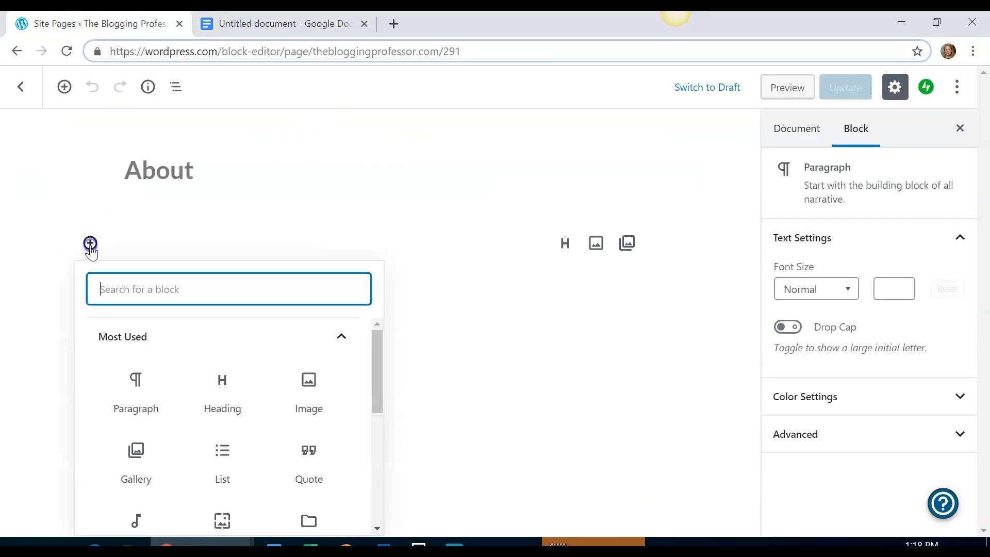
click(145, 383)
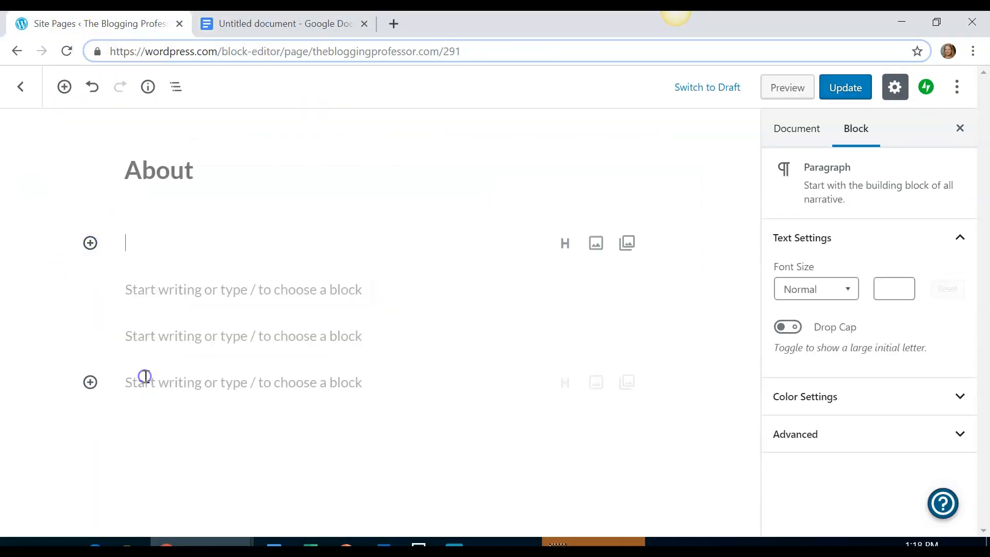
key(ctrl+v)
right_click(183, 276)
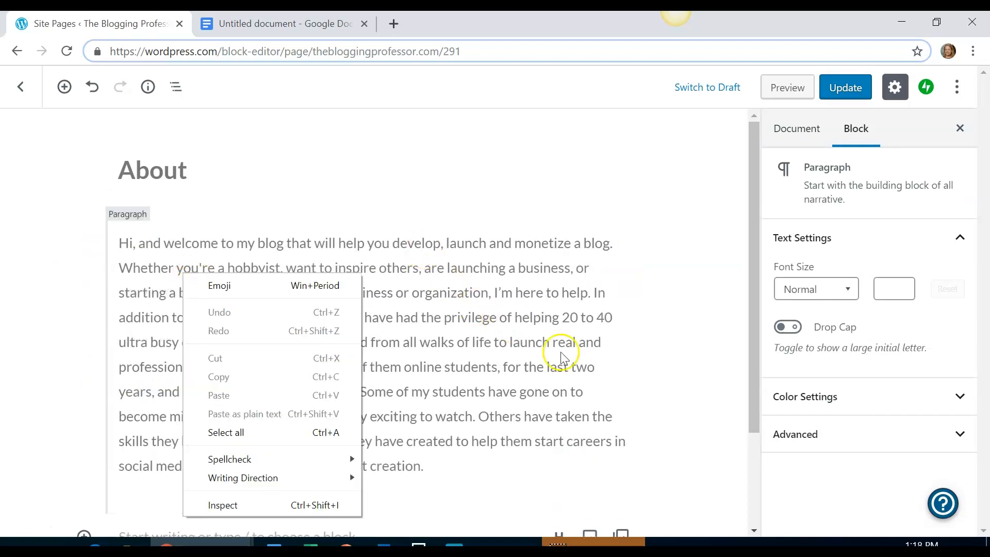
Add a heading block below the introduction and paste the document's line "Yes, I Really Am a Blogging Professor" into it.
drag(759, 350, 744, 439)
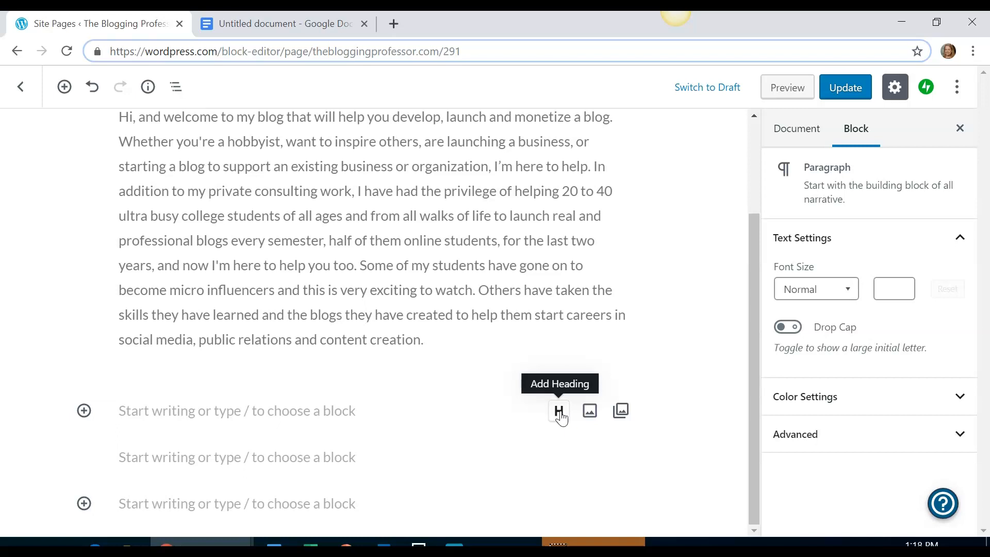
click(559, 411)
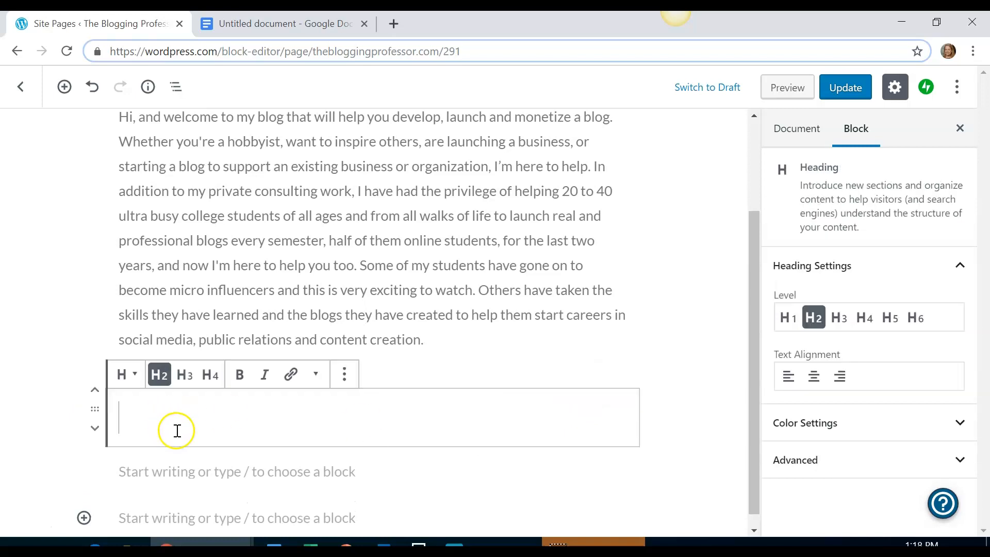
click(242, 24)
drag(212, 364, 437, 373)
right_click(418, 375)
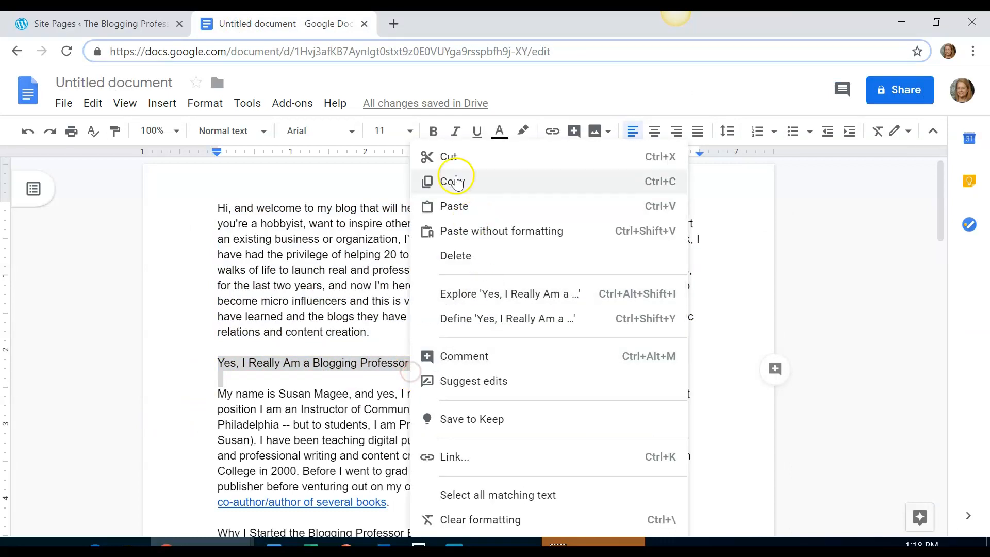
click(455, 177)
click(122, 24)
click(214, 429)
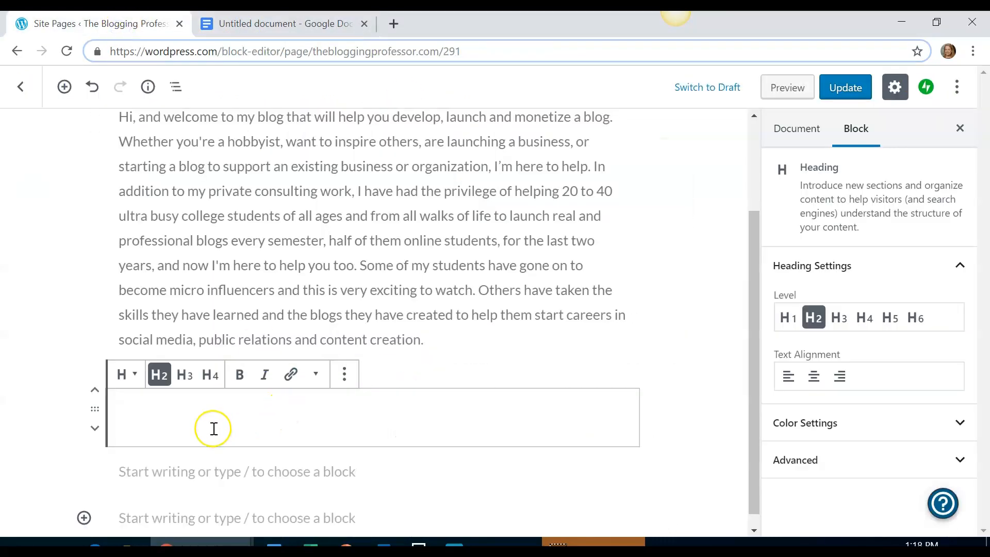
key(ctrl+v)
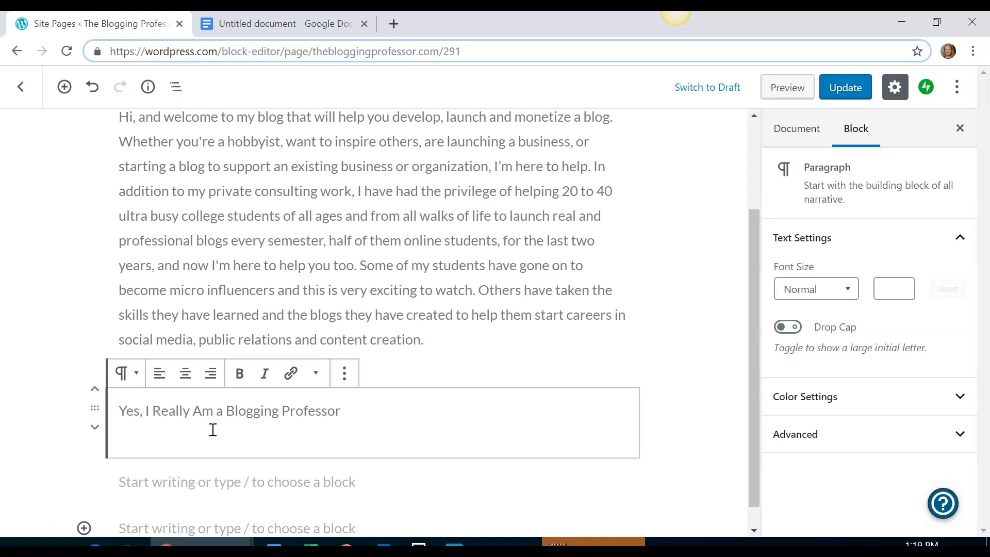
Transform the "Yes, I Really Am a Blogging Professor" paragraph into a heading and set its level to H3.
click(126, 415)
drag(123, 415, 386, 416)
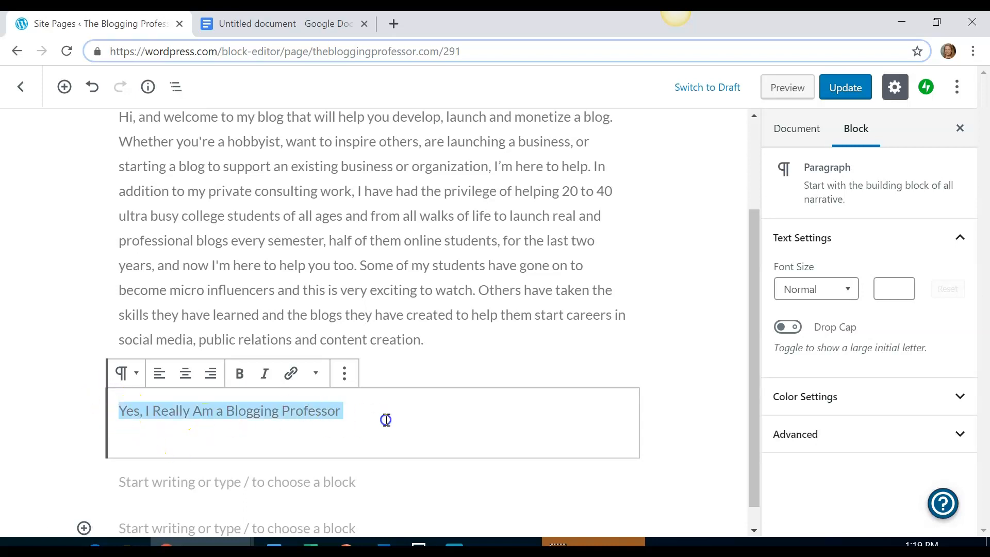
click(382, 418)
click(347, 376)
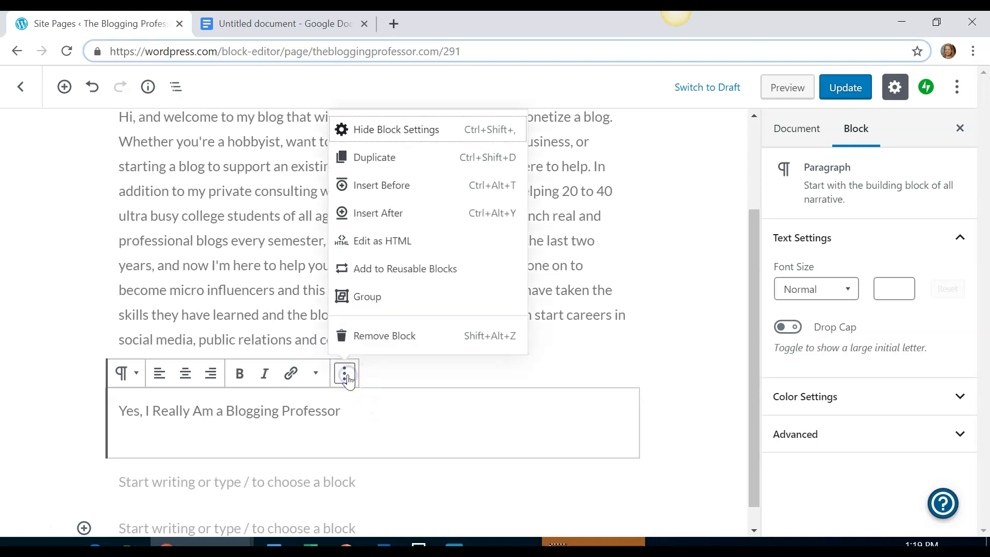
click(410, 435)
click(127, 375)
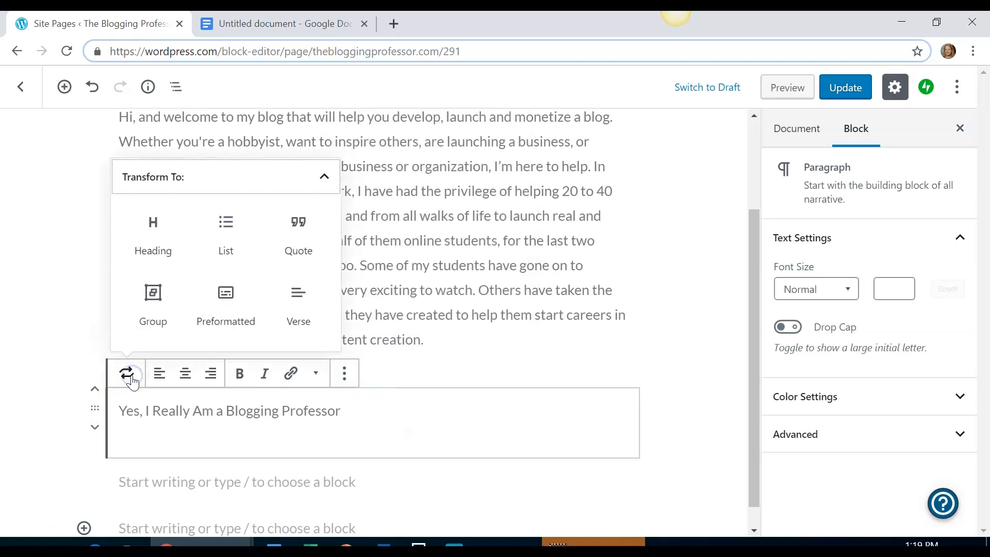
click(157, 223)
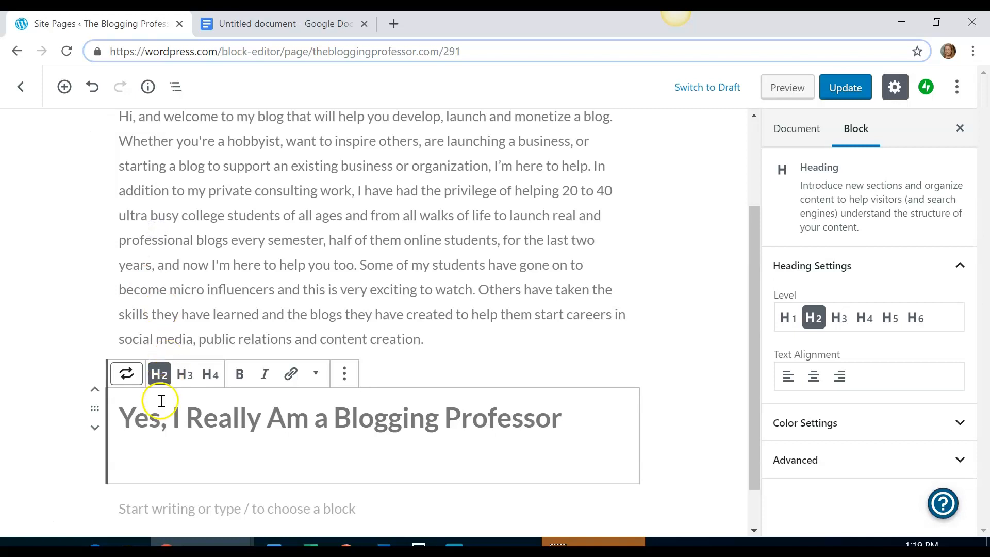
drag(753, 221, 767, 169)
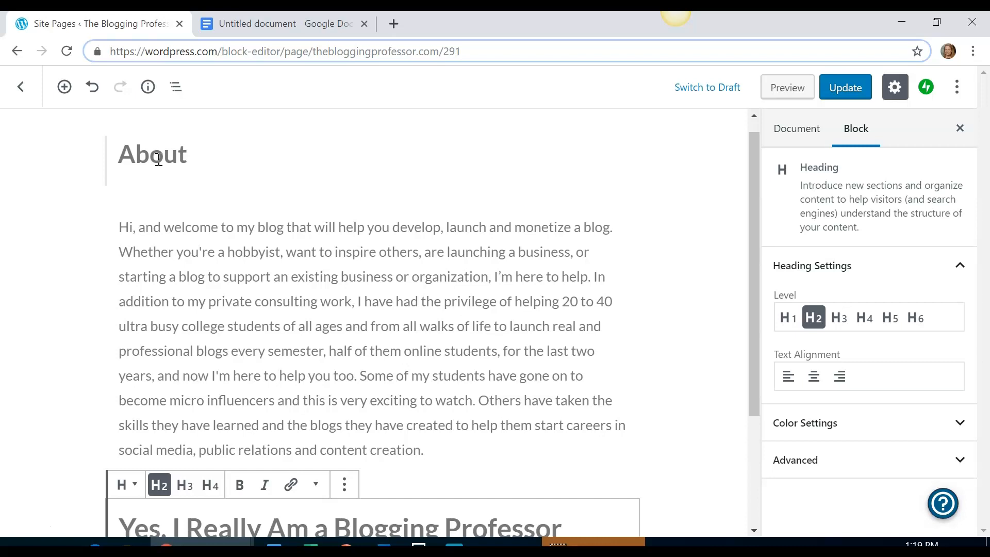
click(186, 484)
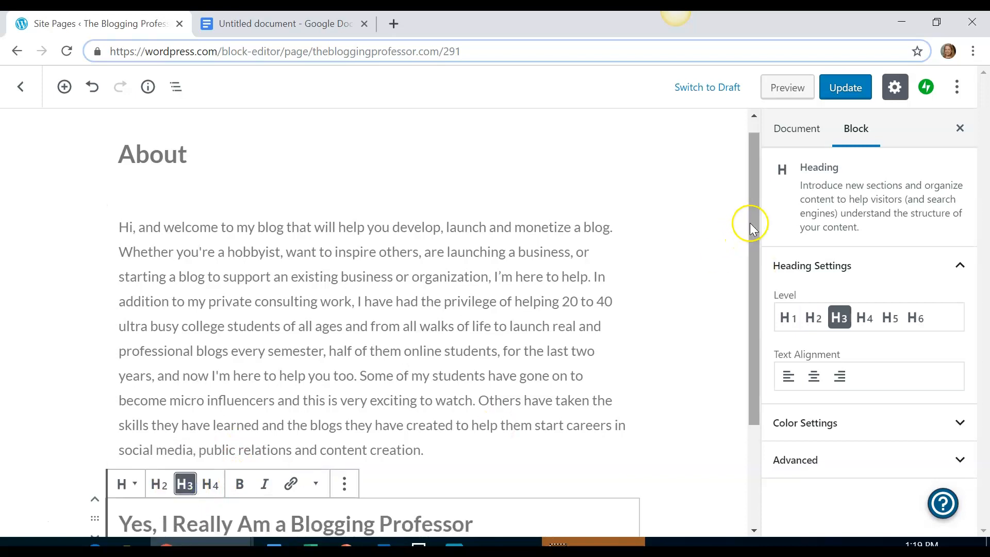
Select the whole "Yes, I Really Am a Blogging Professor" heading text and apply bold to it.
drag(752, 222, 756, 268)
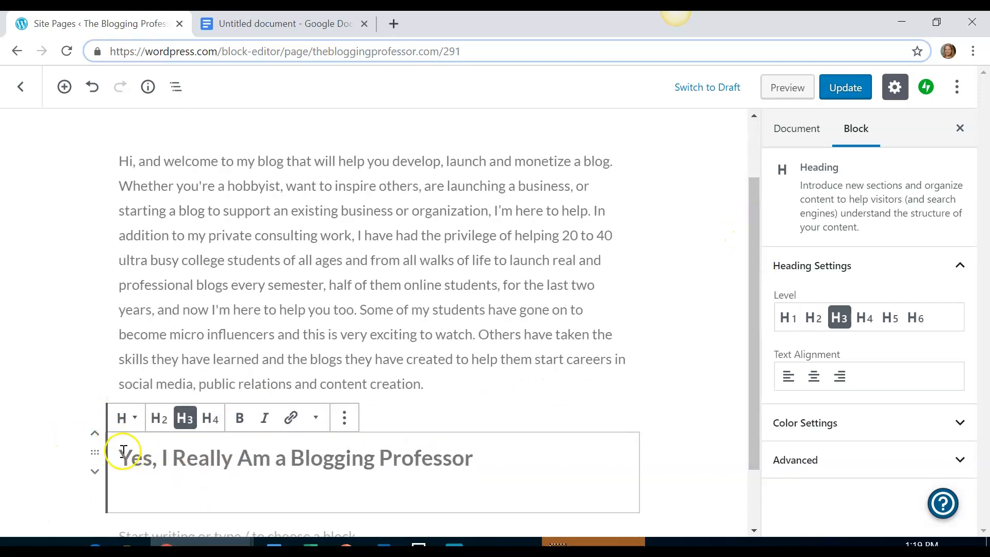
drag(125, 453, 431, 443)
click(470, 465)
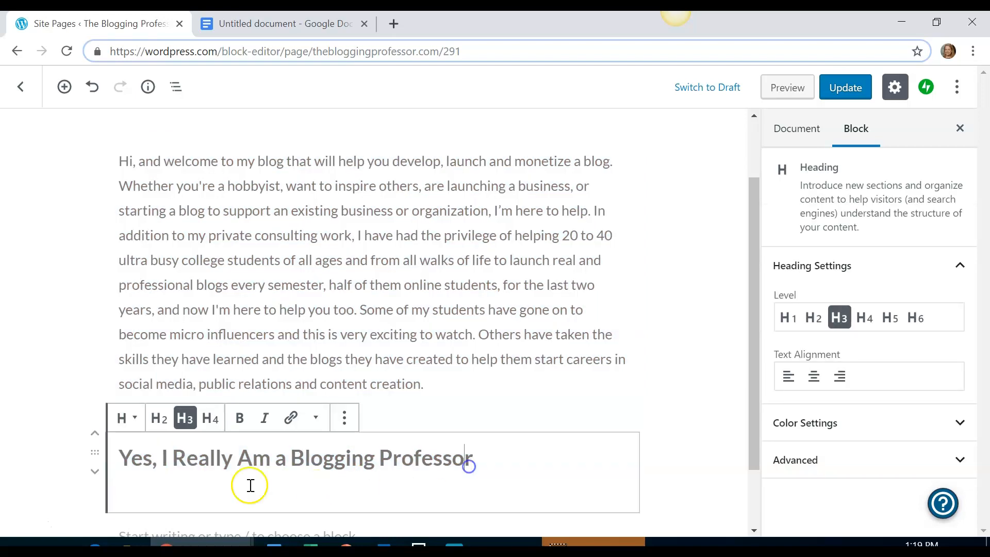
drag(119, 458, 471, 457)
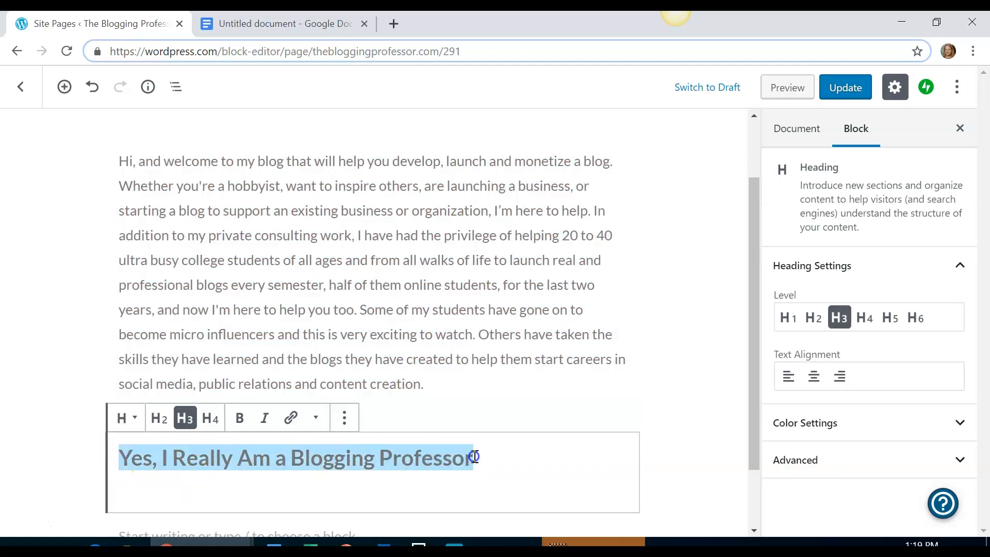
click(239, 418)
click(230, 478)
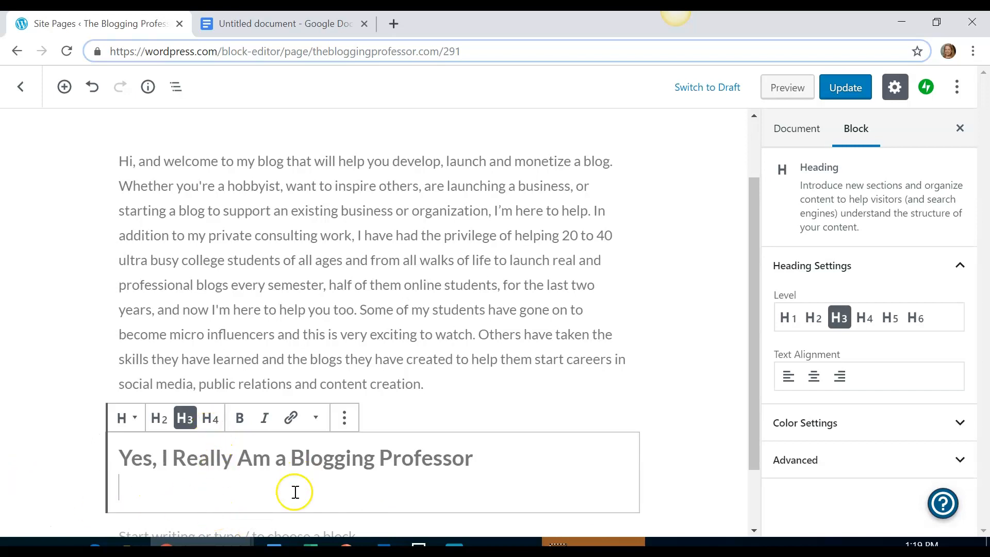
click(571, 387)
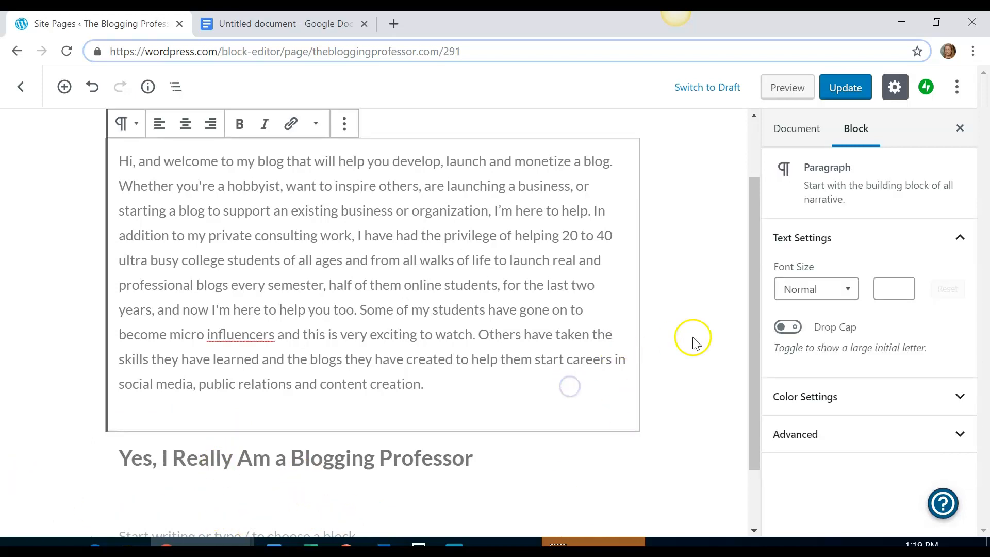
drag(754, 307, 753, 309)
mouse_move(90, 466)
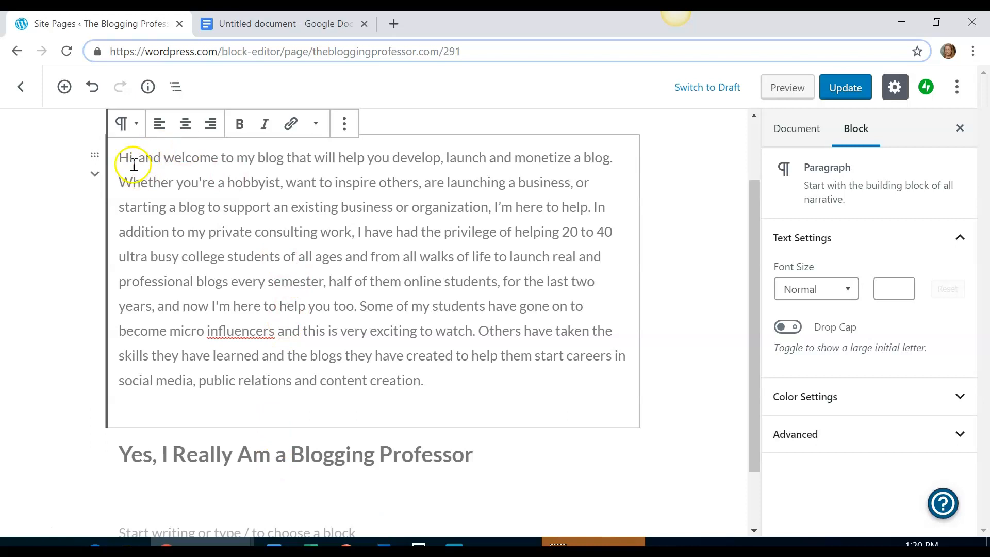
drag(753, 325, 765, 225)
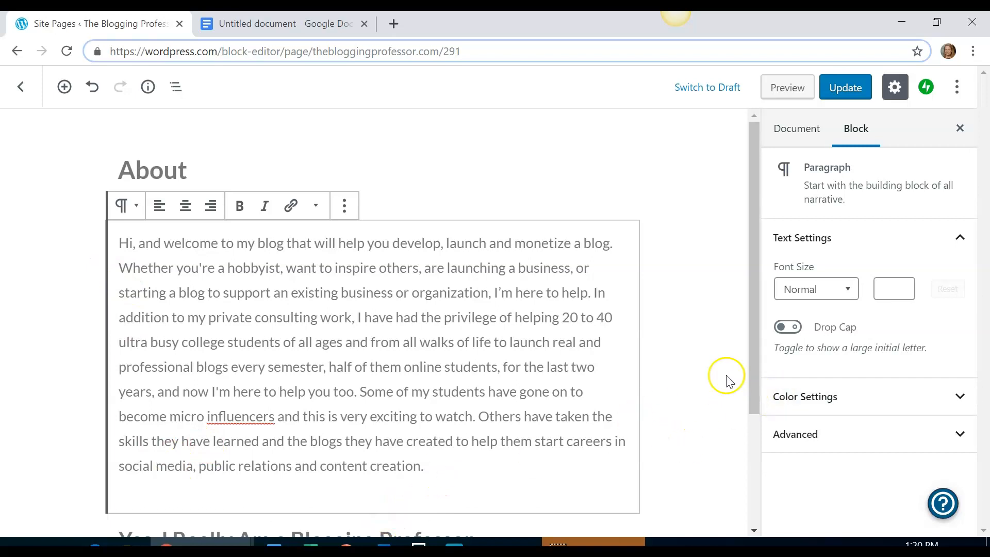
drag(753, 369, 753, 369)
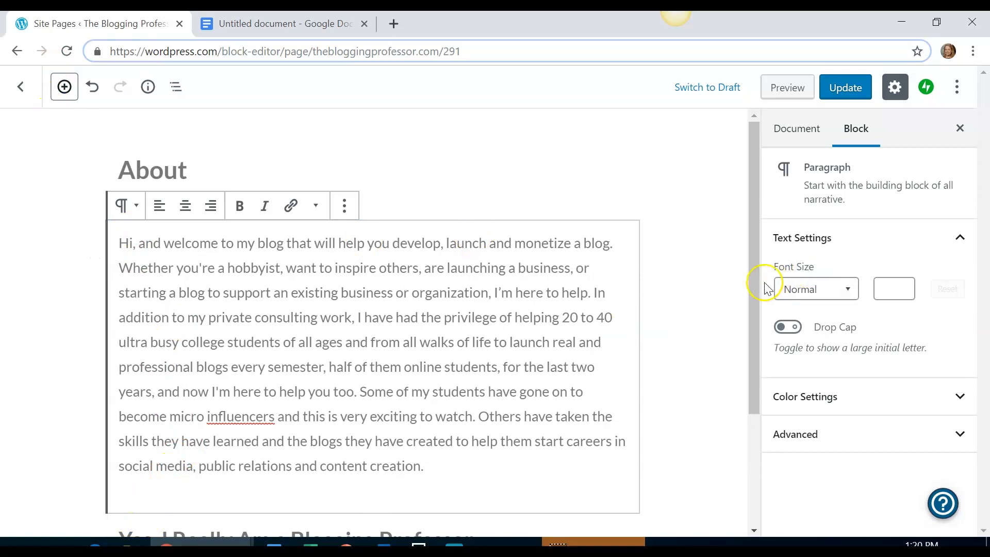
Add two empty image blocks below the "Yes, I Really Am a Blogging Professor" heading.
drag(754, 285, 754, 380)
click(178, 430)
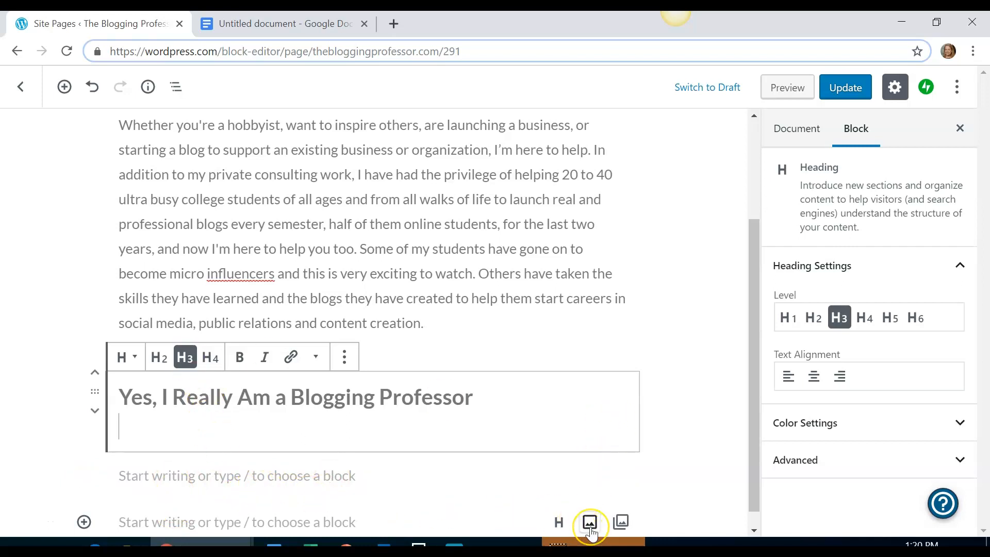
click(590, 523)
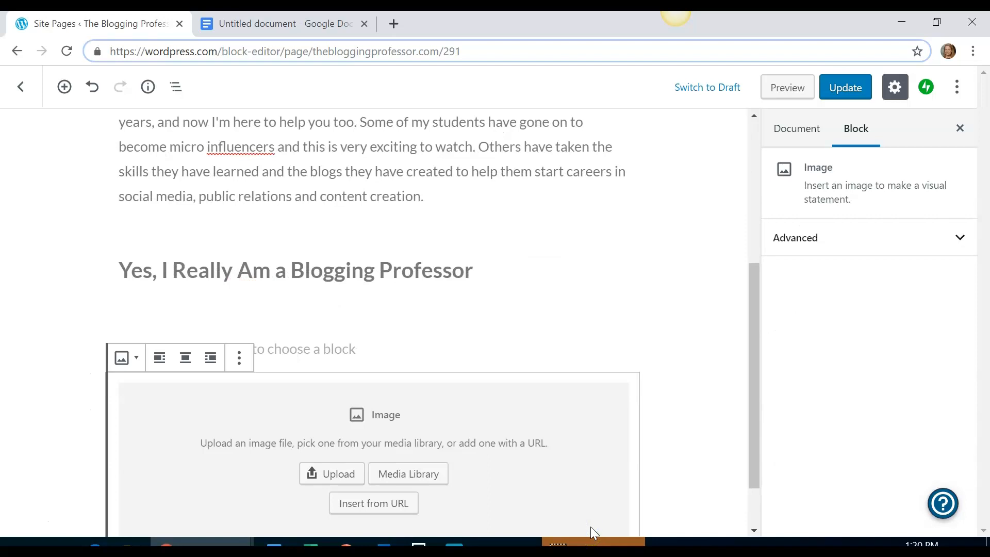
click(65, 87)
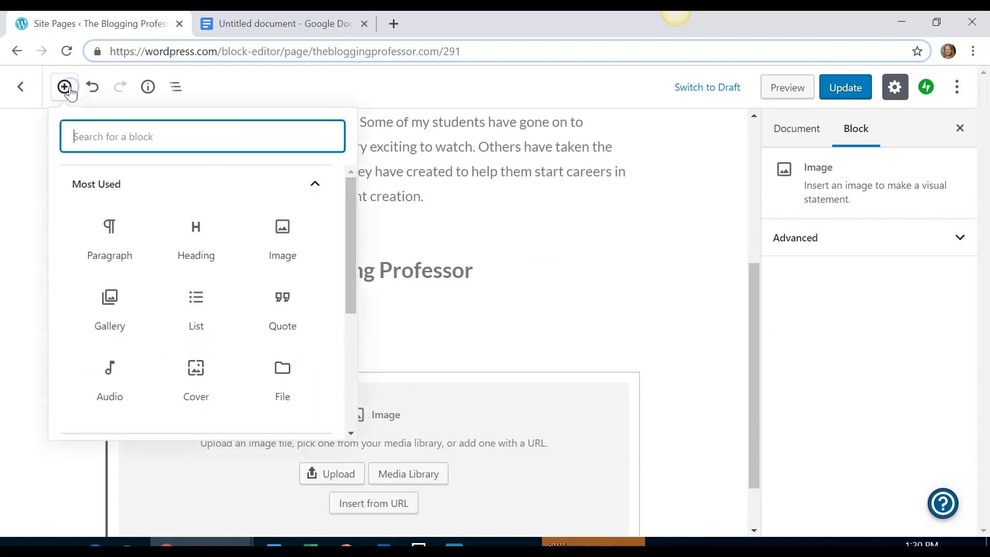
click(290, 234)
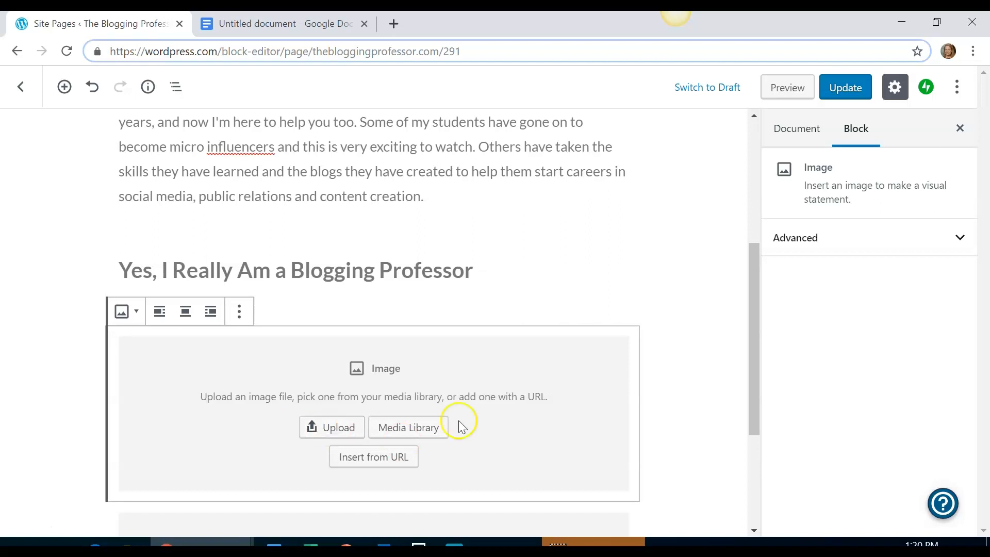
Insert the photo of three elephants from the media library into the image block directly below the heading.
click(404, 434)
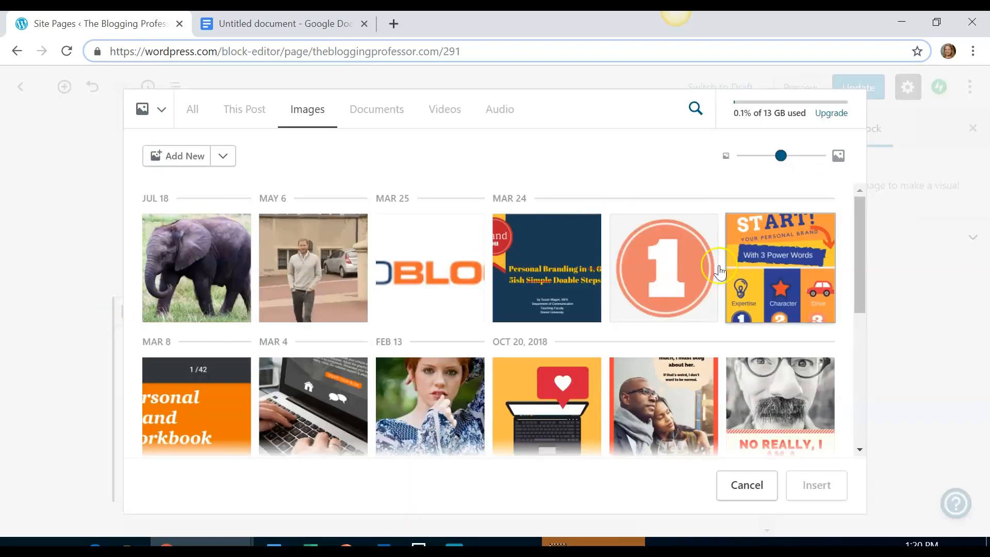
drag(866, 237, 865, 336)
click(438, 427)
click(817, 487)
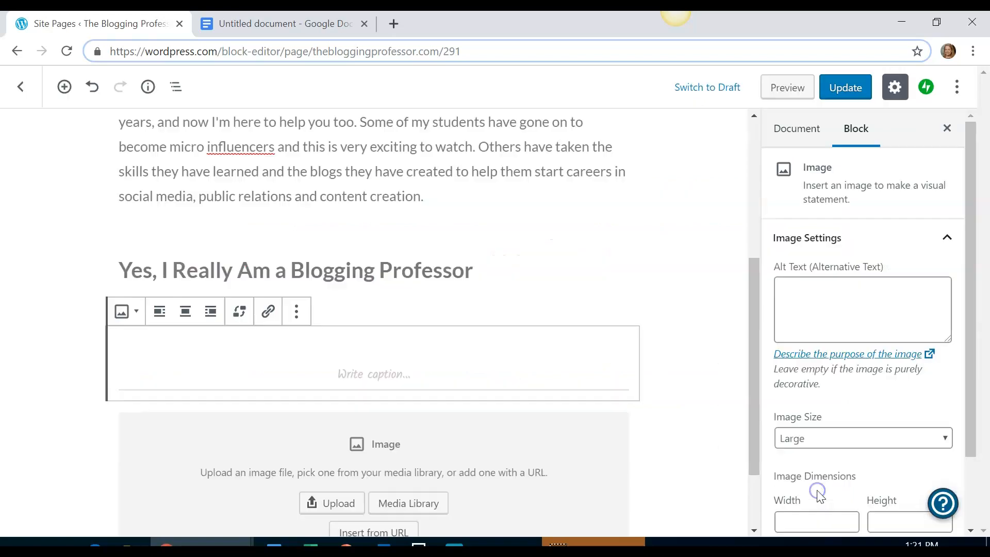
Align the elephant image to the right and move its block down below the empty image block.
click(156, 314)
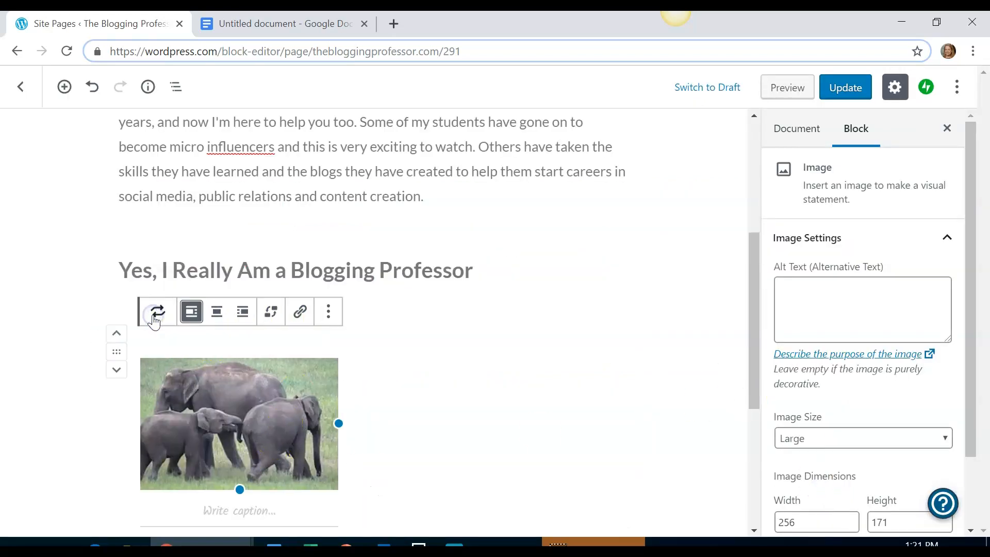
click(244, 311)
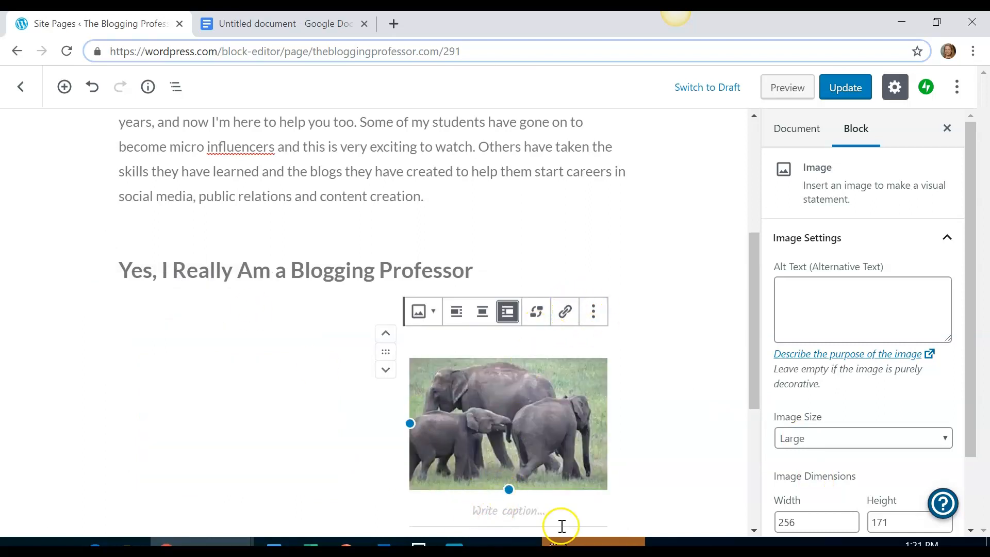
click(386, 371)
click(293, 466)
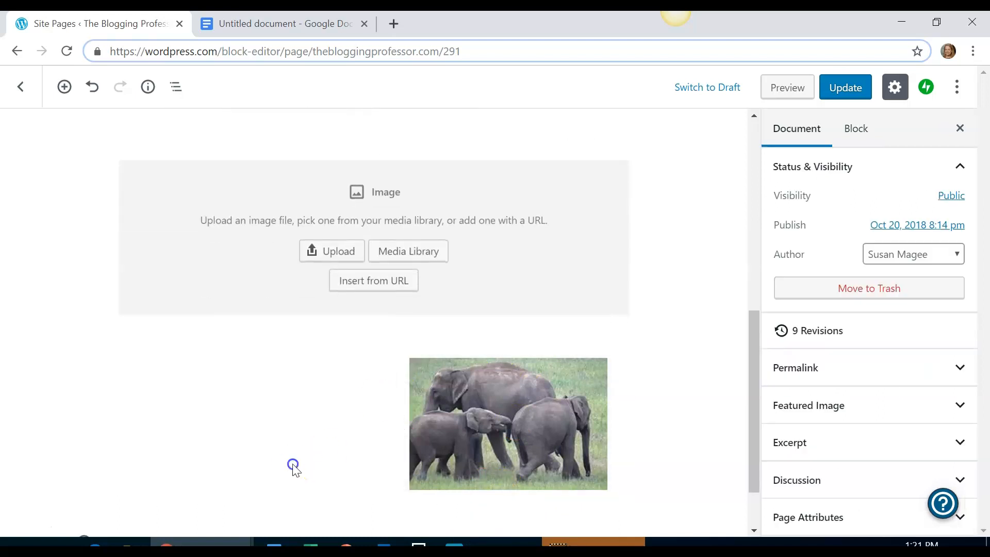
drag(751, 362, 744, 488)
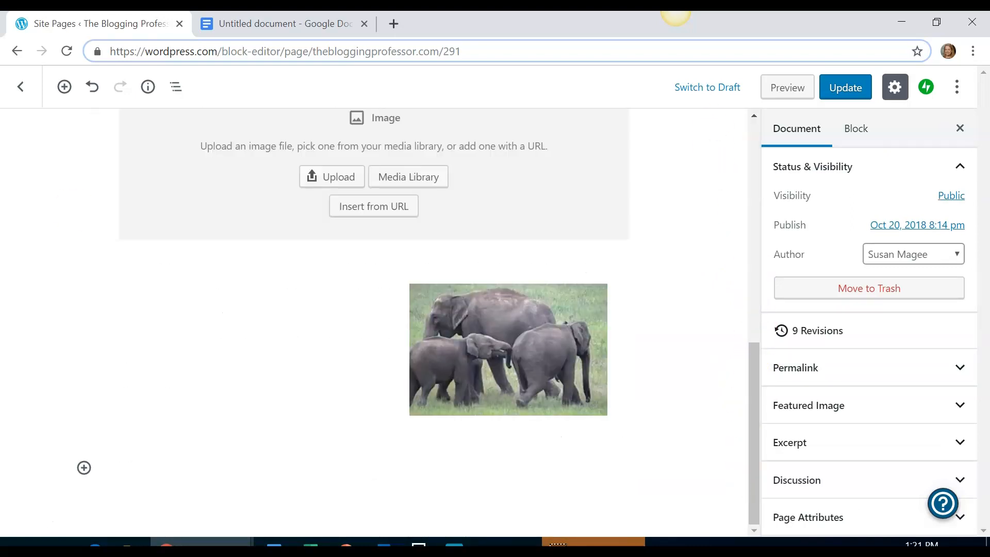
drag(755, 357, 758, 136)
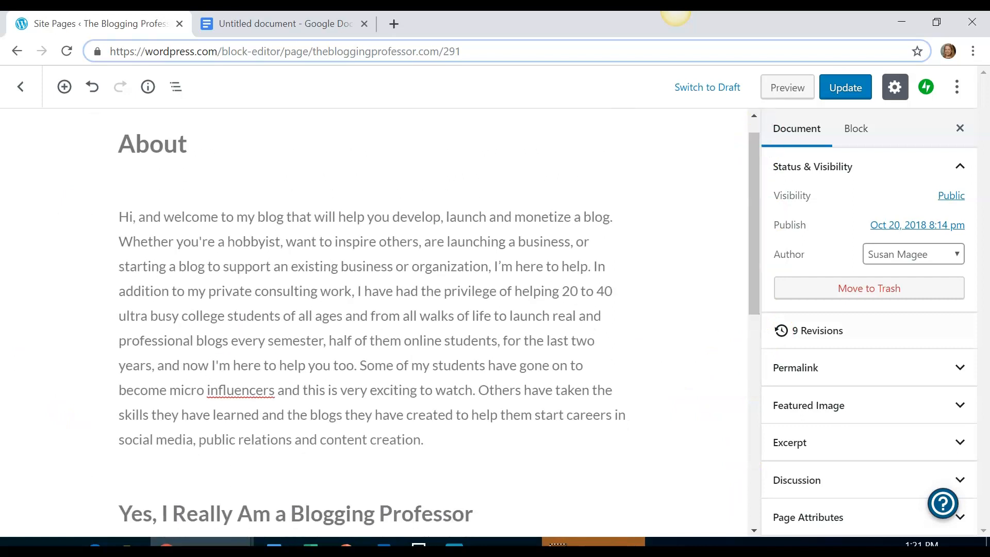
Switch to the Google Docs document and copy the biography paragraph below "Yes, I Really Am a Blogging Professor", including its closing link.
click(301, 27)
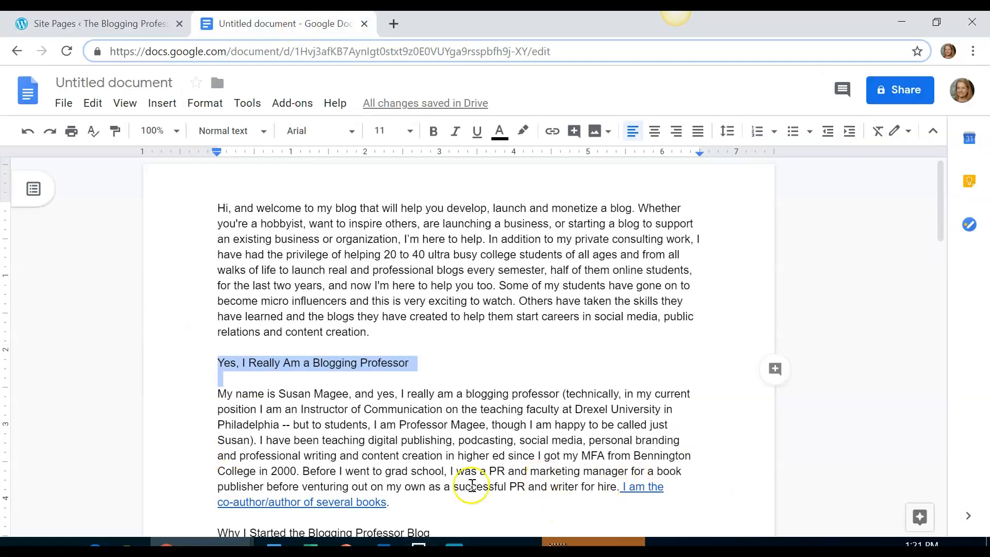
click(232, 408)
drag(218, 392, 418, 513)
right_click(425, 502)
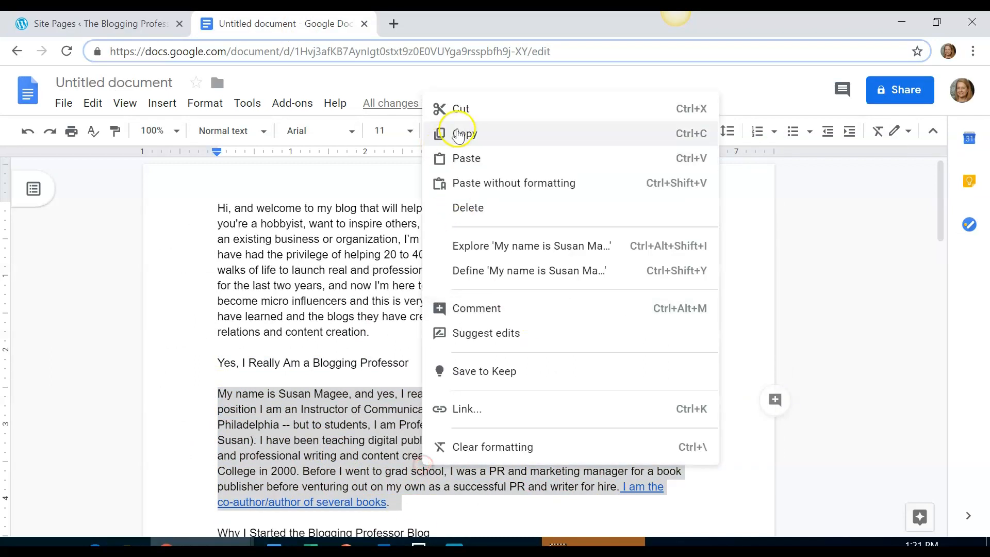
click(444, 133)
Return to the WordPress About page and add a paragraph block between the empty image block and the elephant image.
click(115, 32)
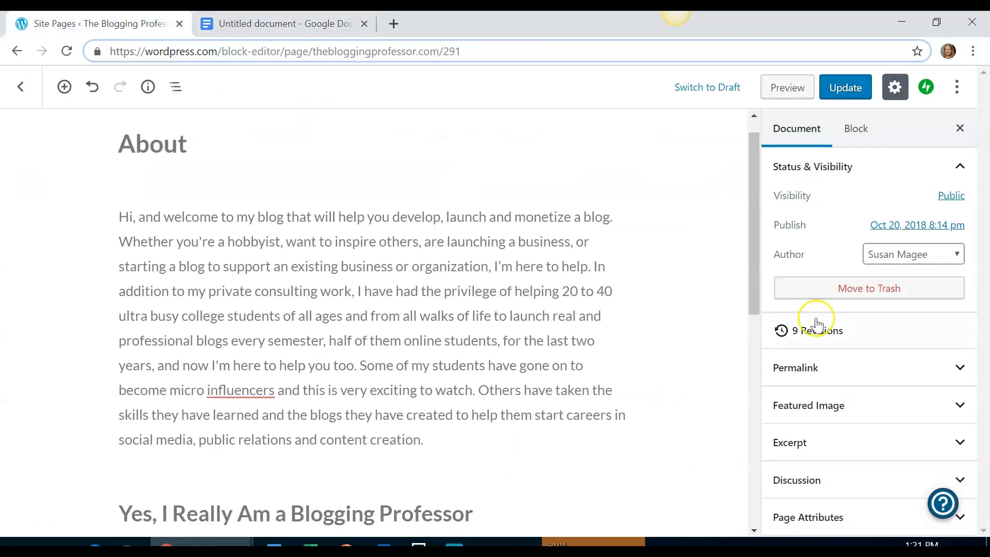
drag(754, 247, 754, 391)
click(432, 269)
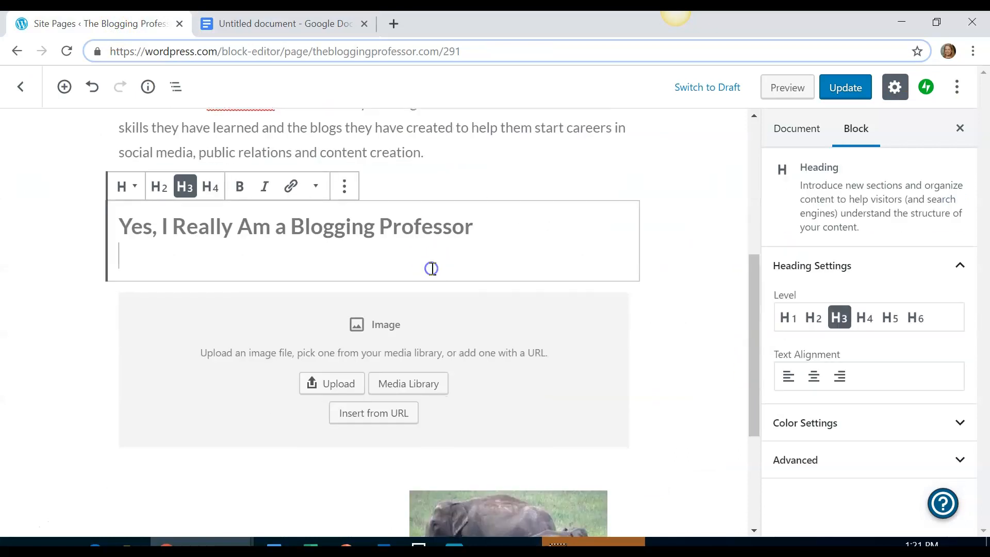
click(94, 301)
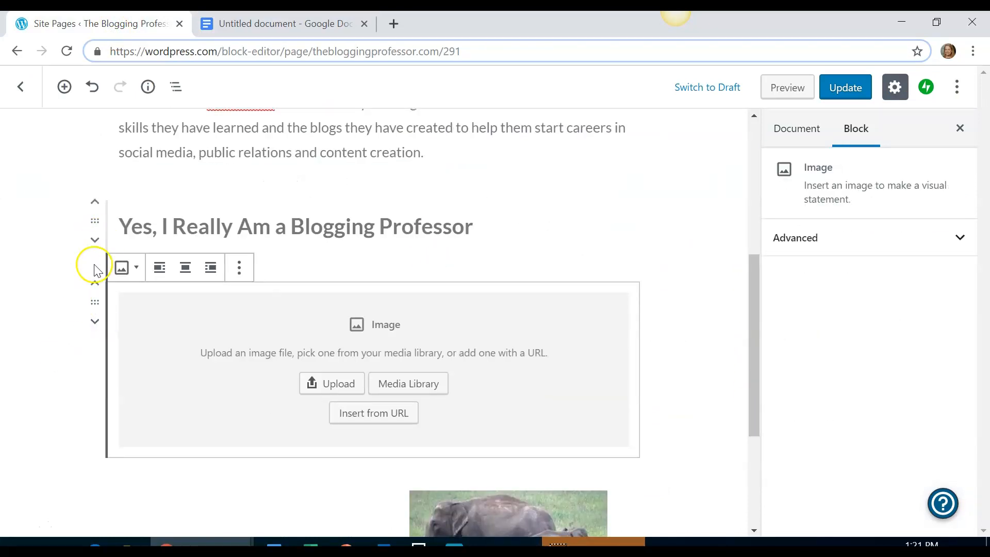
click(61, 93)
click(109, 237)
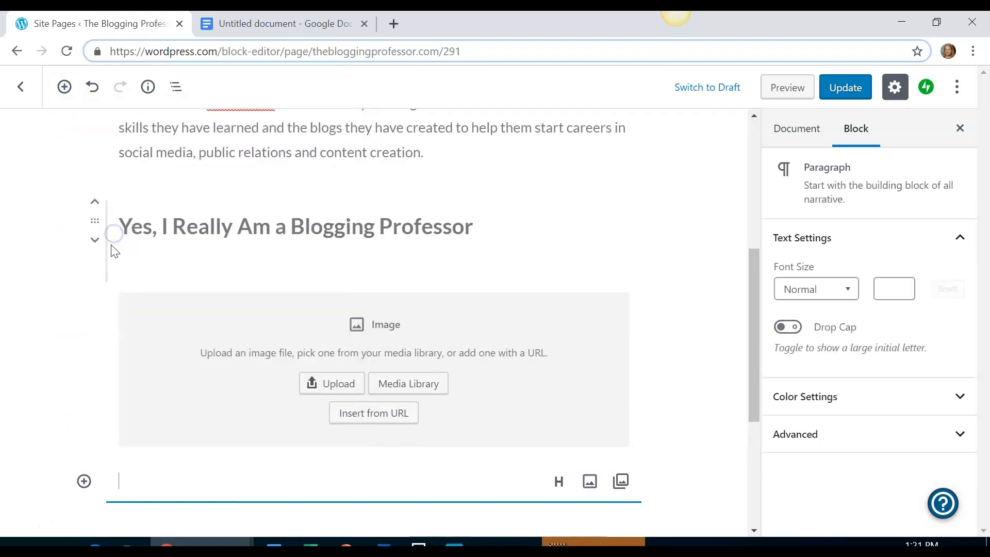
scroll(729, 327, down, 4)
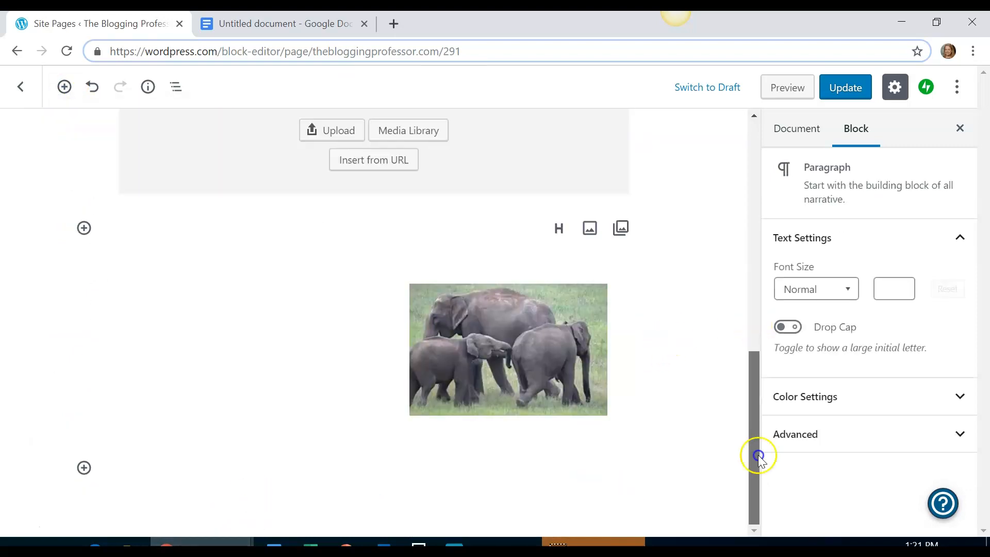
drag(771, 411, 775, 442)
click(154, 395)
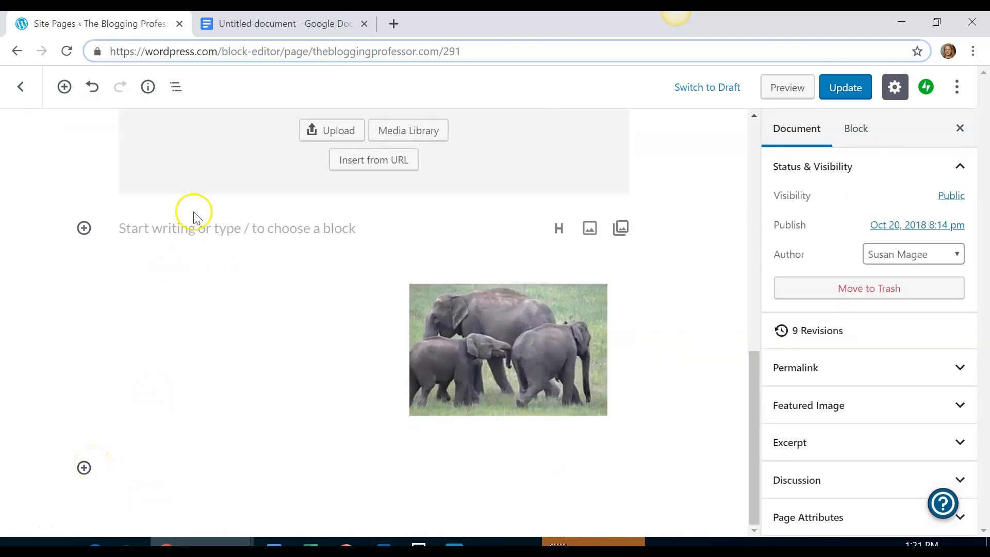
Paste the copied biography into the new paragraph block above the elephant image.
click(196, 228)
key(ctrl+v)
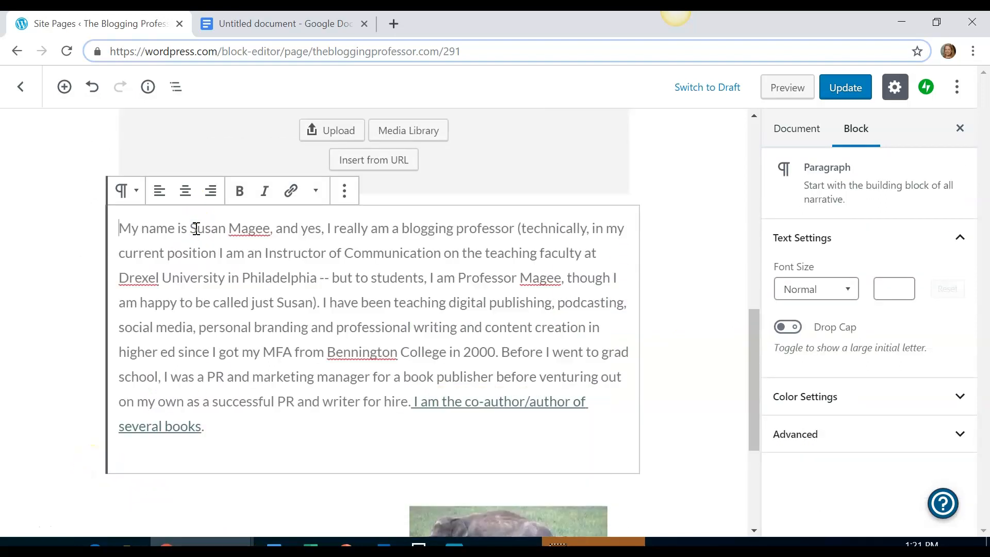
click(29, 272)
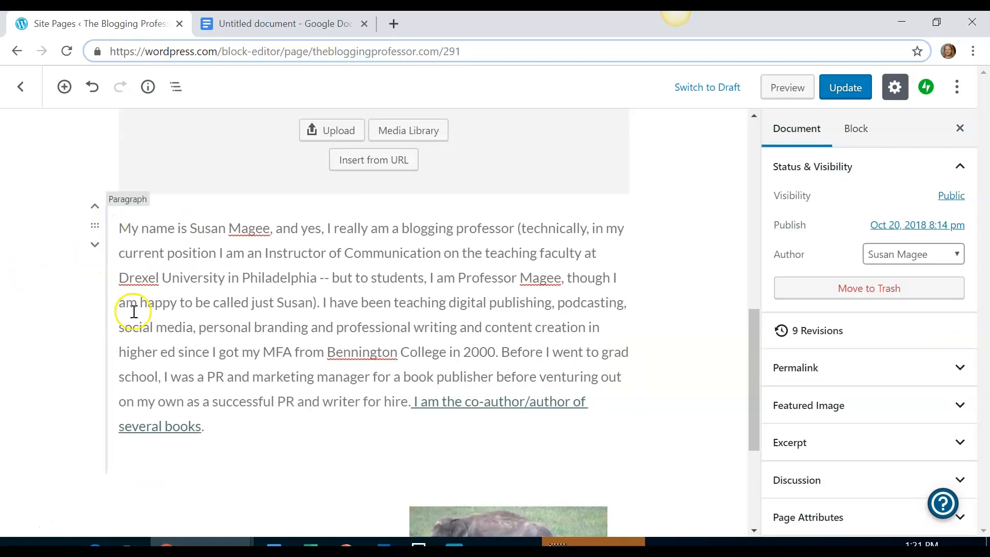
drag(92, 209, 124, 19)
Set the link on "I am the co-author/author of several books" to open in a new tab.
click(226, 438)
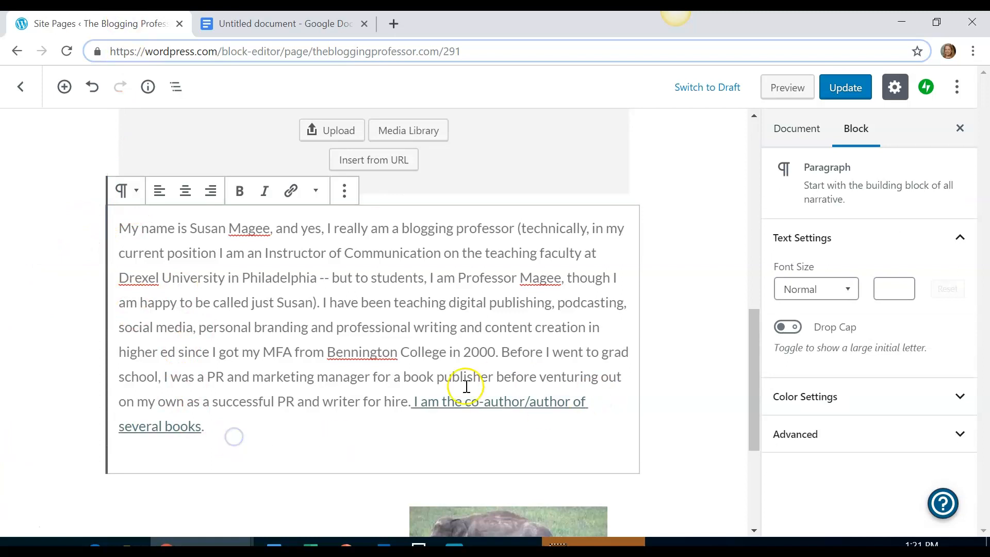
click(416, 403)
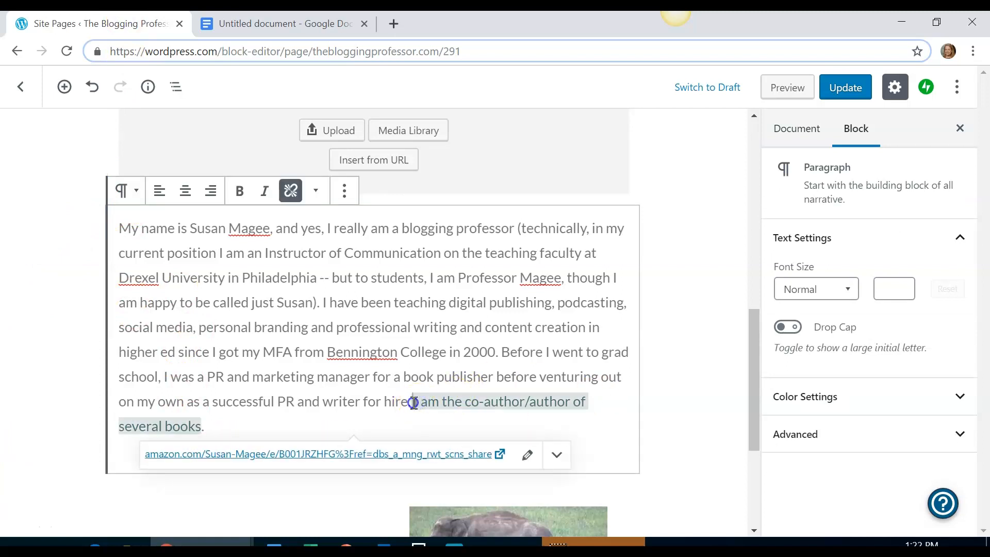
drag(413, 401, 491, 429)
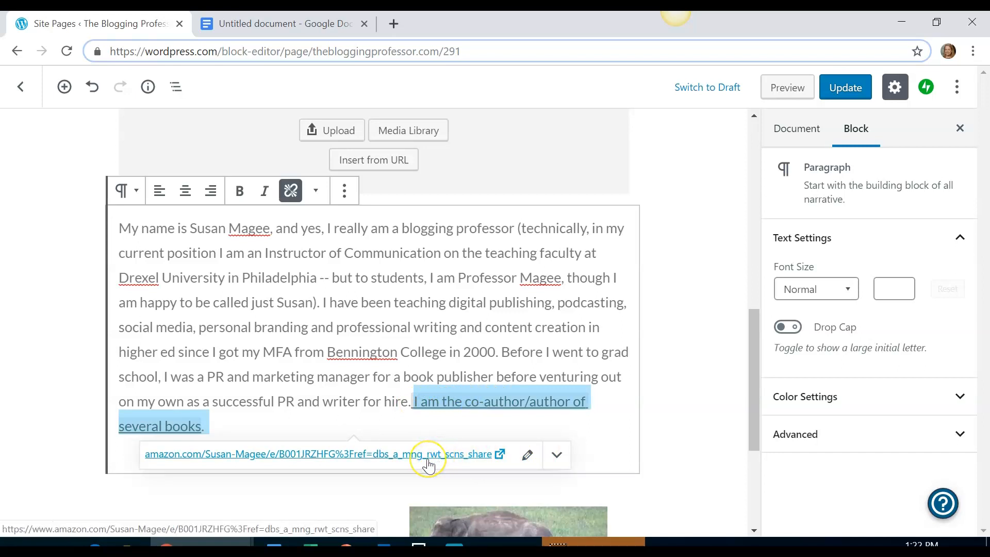
click(557, 456)
click(163, 492)
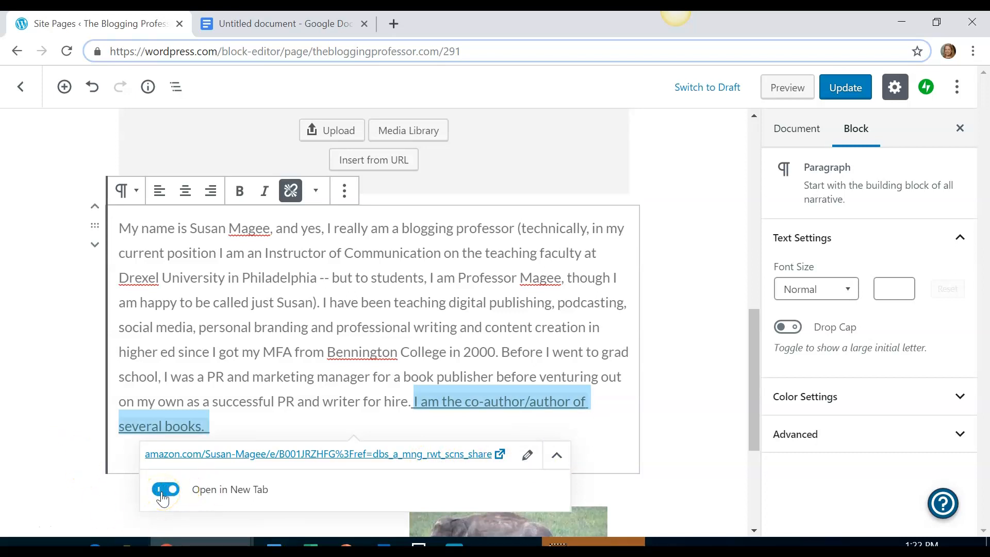
click(469, 432)
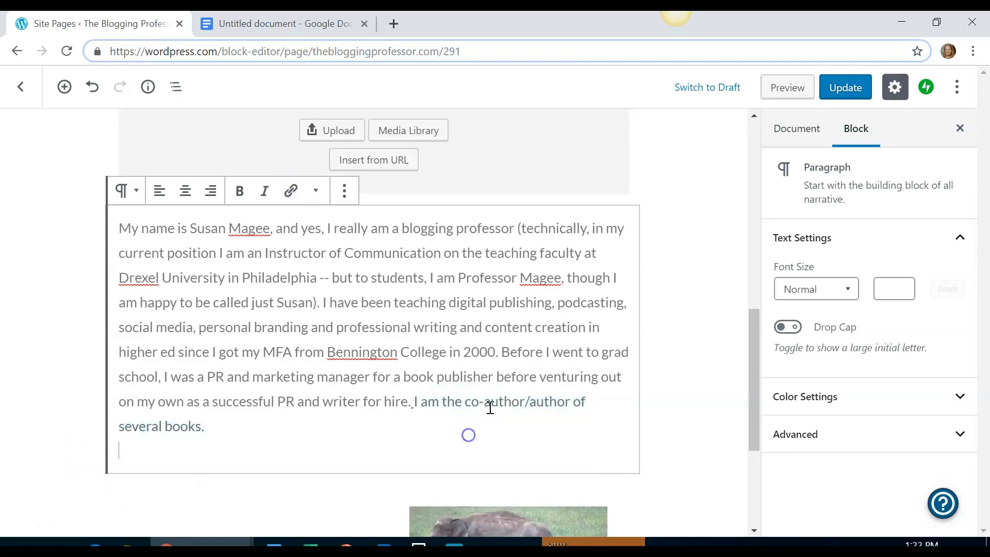
drag(503, 352, 614, 353)
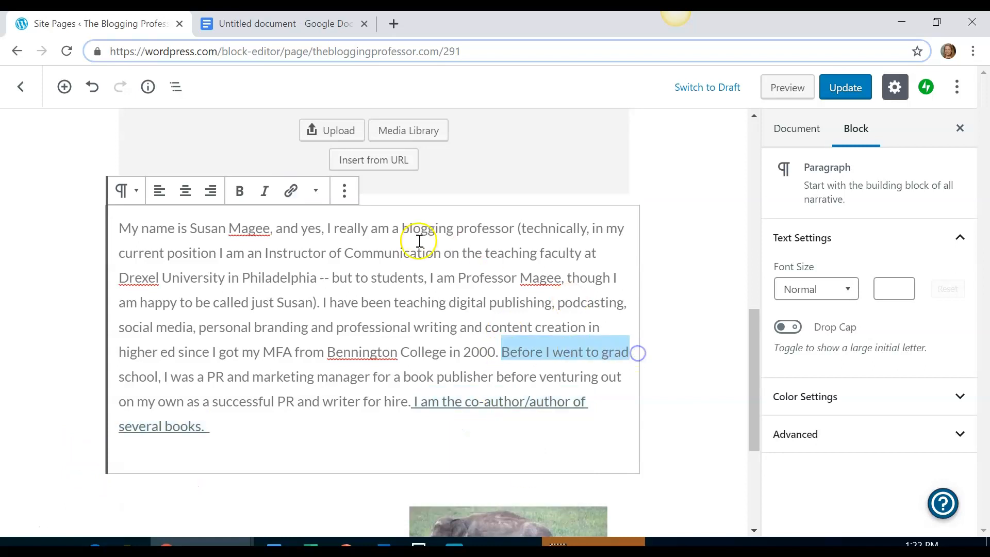
click(291, 192)
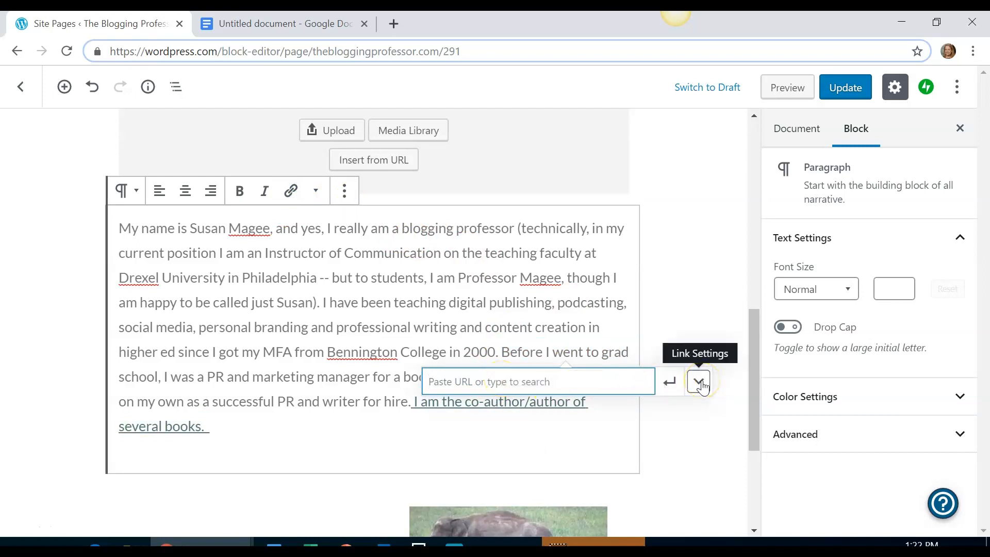
click(668, 394)
click(265, 444)
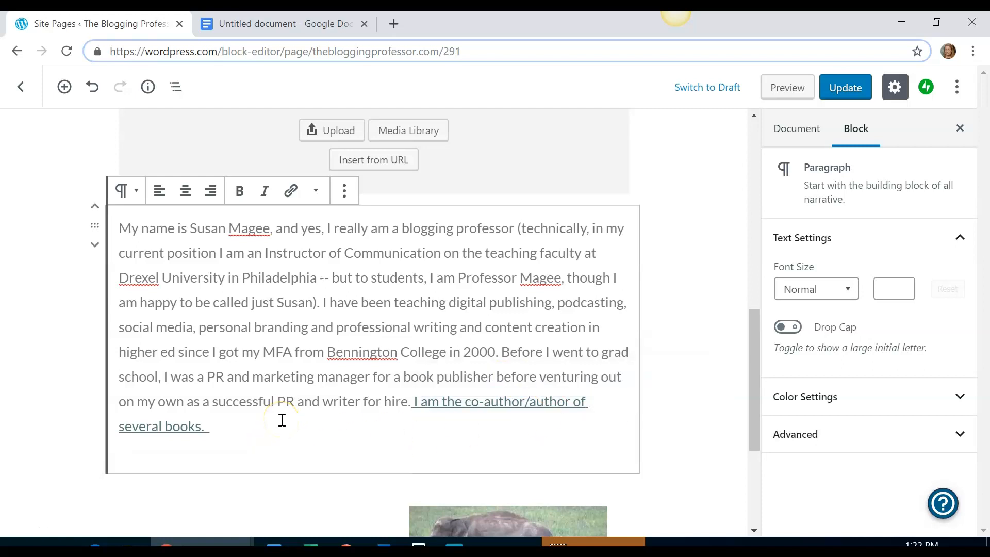
Update the published About page with the edits.
click(856, 91)
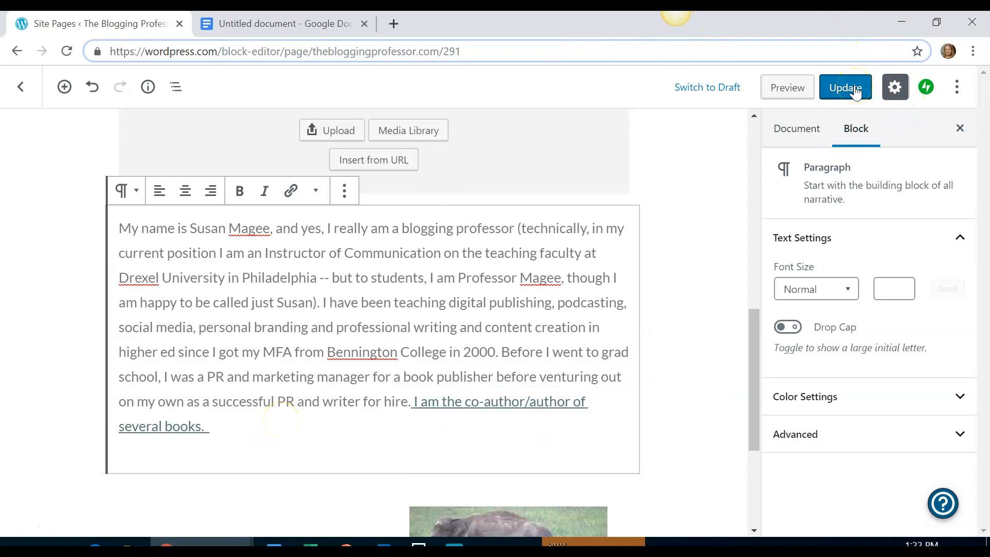